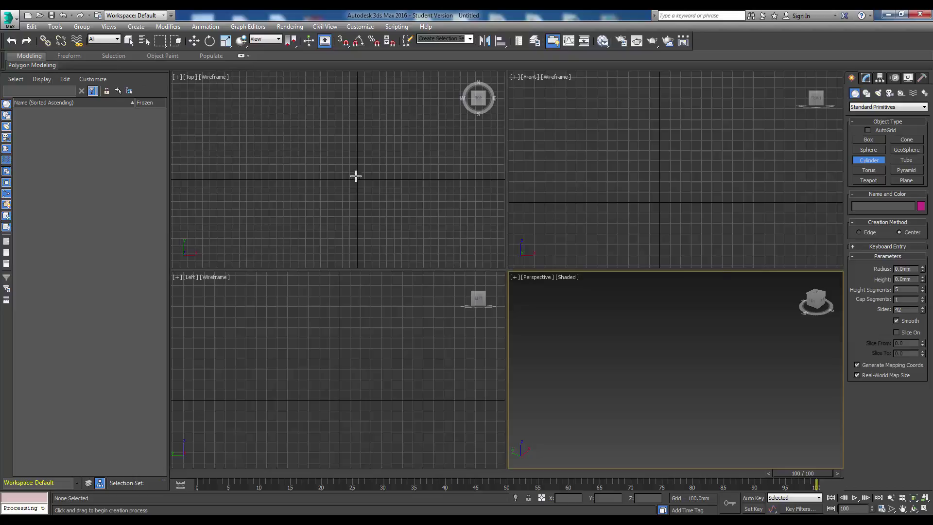
# Create a flat cylinder at the origin in the Top view with radius 250 mm, height 20 mm and 30 sides.
pyautogui.moveTo(357, 179); pyautogui.dragTo(374, 180)
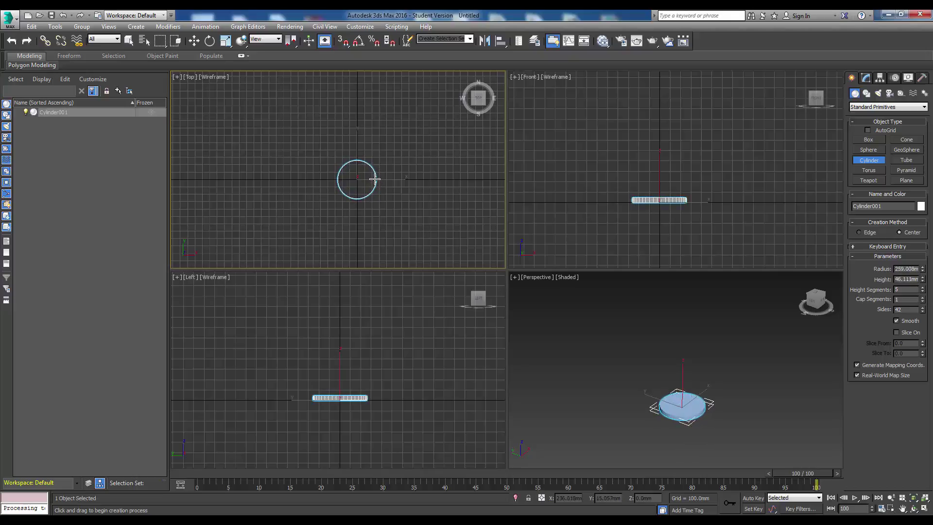
pyautogui.click(374, 180)
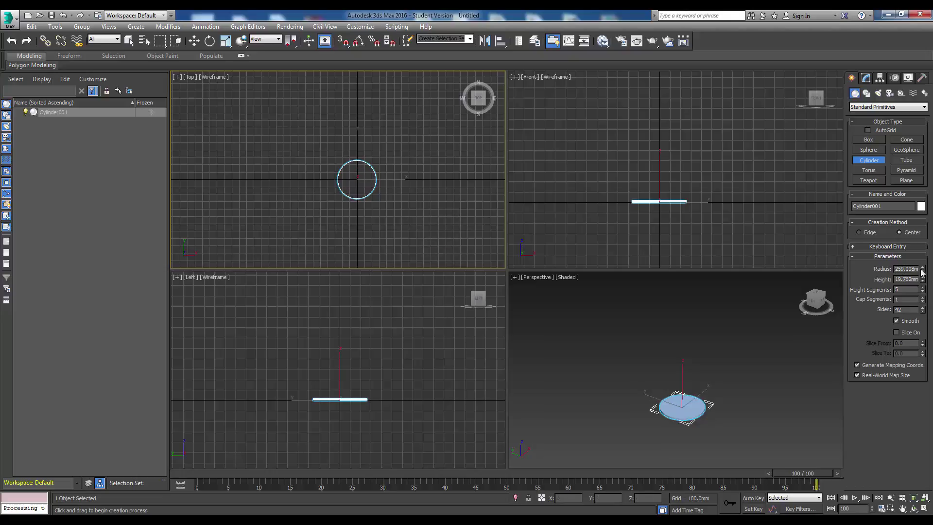
pyautogui.moveTo(896, 268); pyautogui.dragTo(918, 269)
pyautogui.write('250')
pyautogui.press('Return')
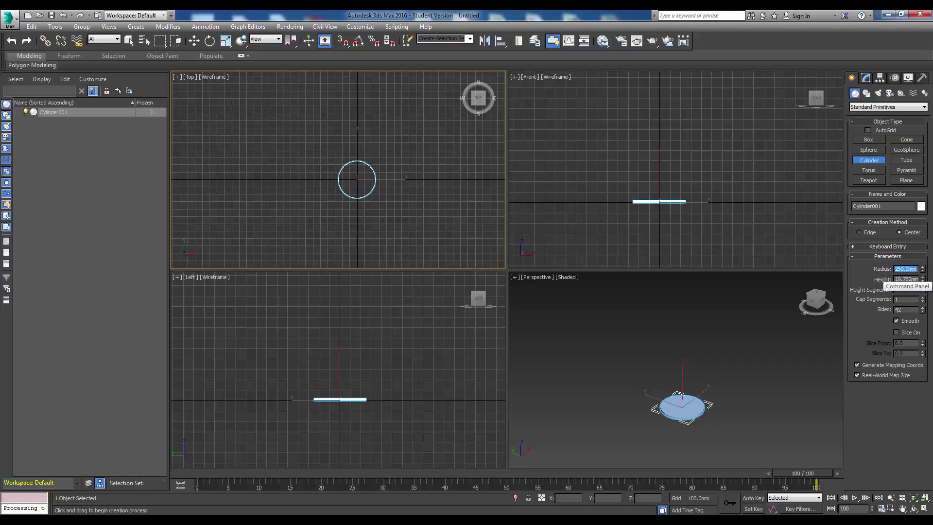
pyautogui.press('Tab')
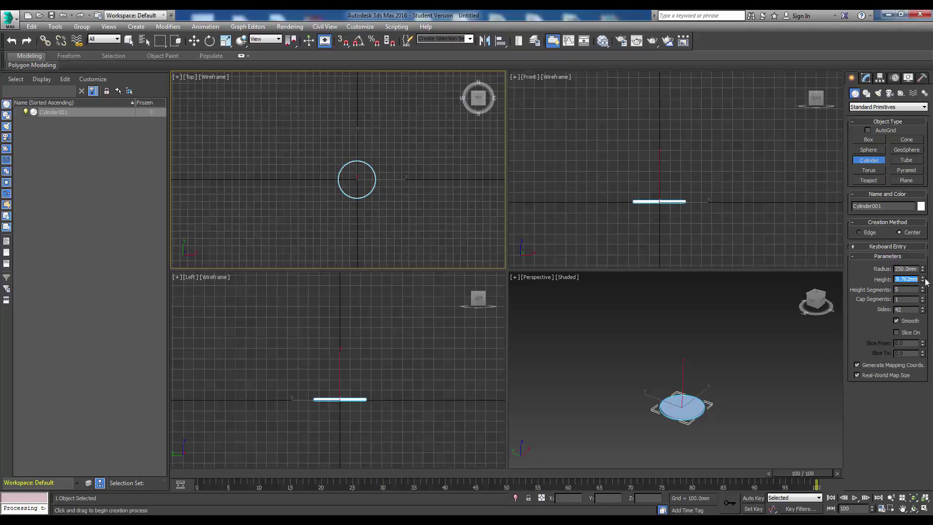
pyautogui.write('20')
pyautogui.press('Return')
pyautogui.moveTo(923, 310); pyautogui.dragTo(922, 312)
pyautogui.scroll(5, 673, 392)
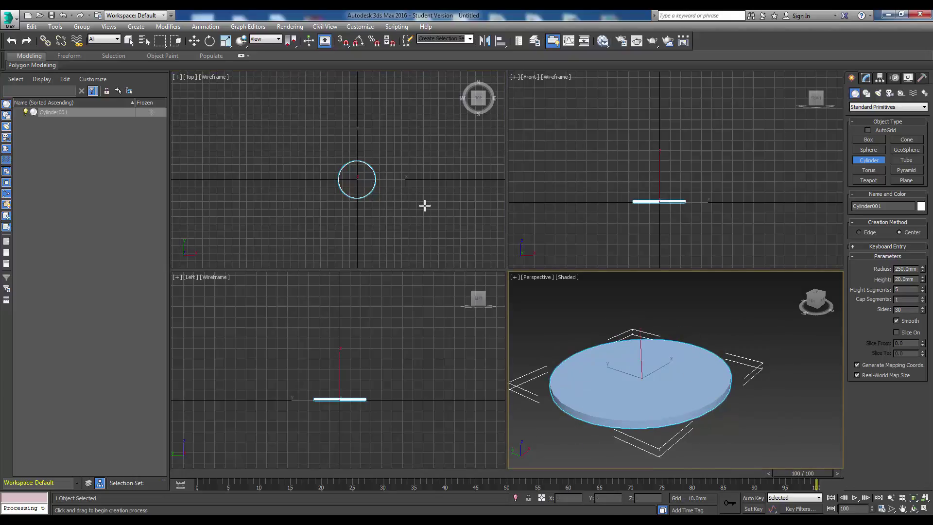
# Create a second cylinder in the Top view, away from the disc, with radius 50 mm and height 750 mm.
pyautogui.click(136, 26)
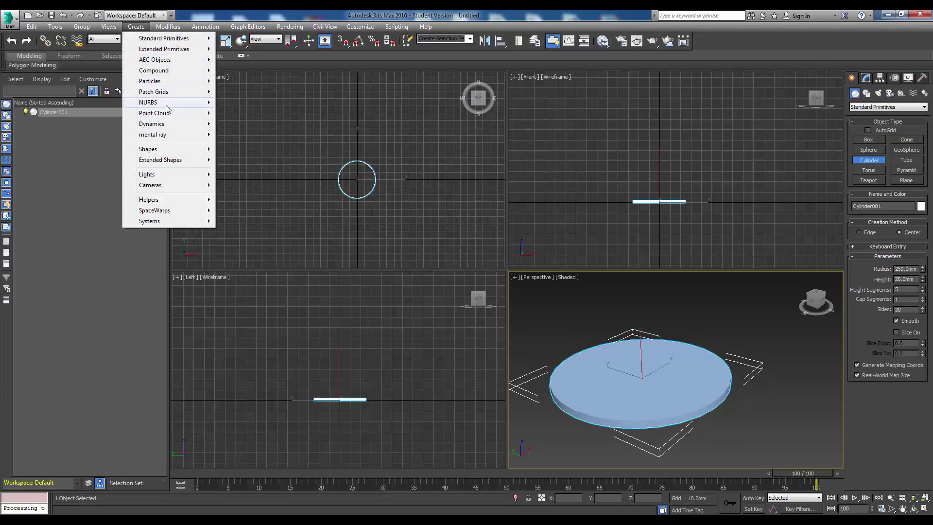
pyautogui.moveTo(170, 39)
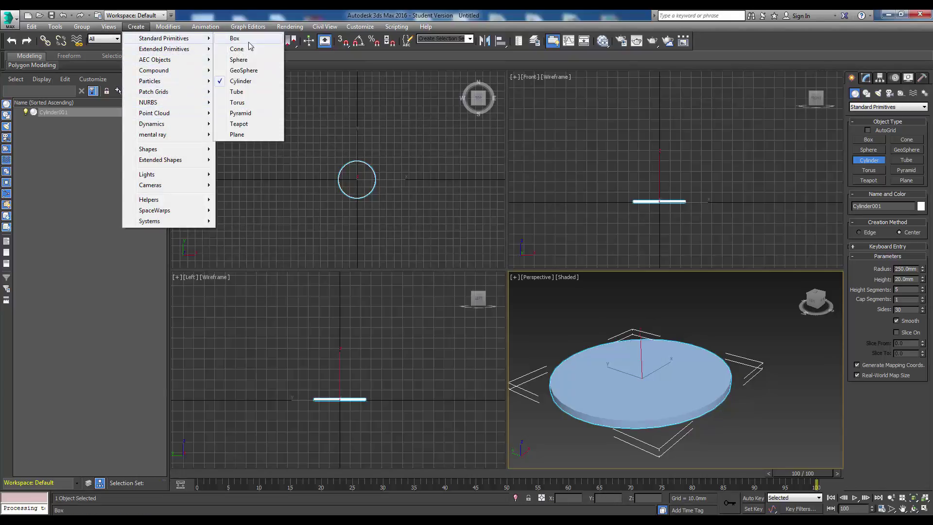
pyautogui.click(241, 82)
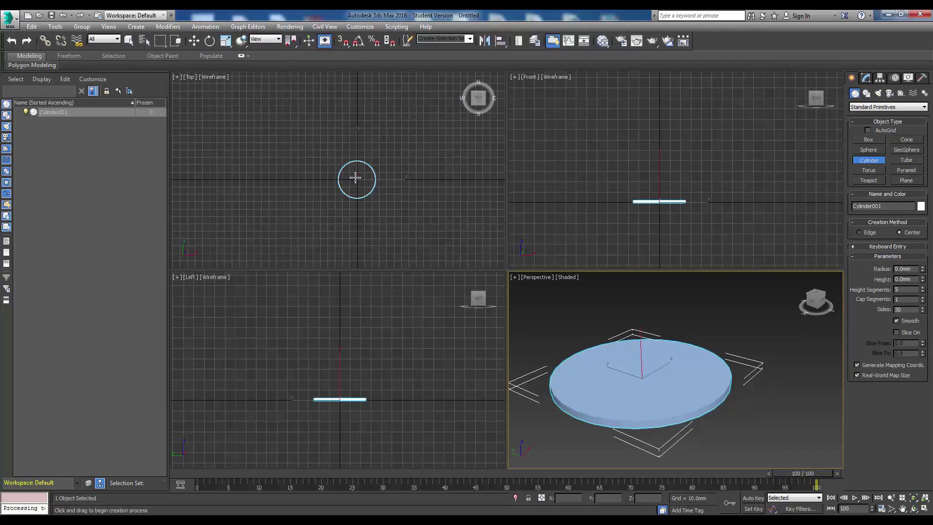
pyautogui.moveTo(288, 155); pyautogui.dragTo(290, 153)
pyautogui.click(302, 105)
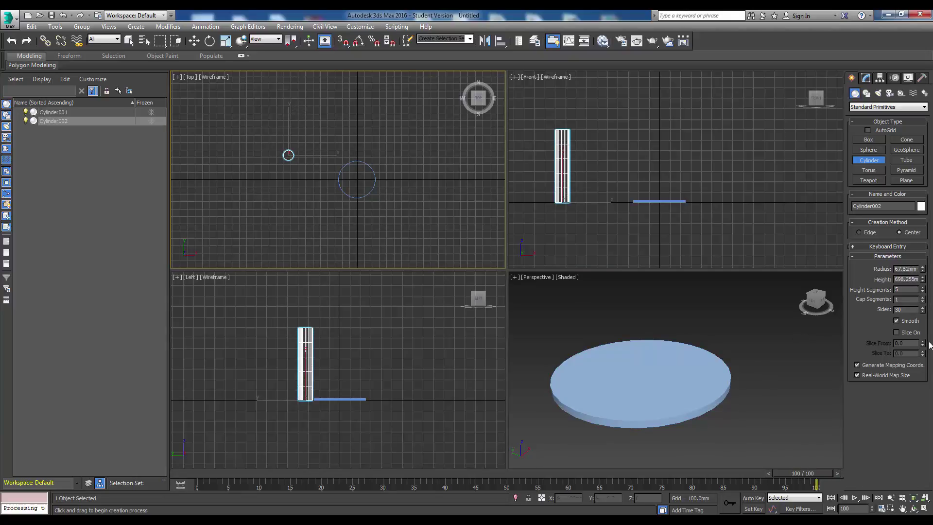
pyautogui.doubleClick(902, 268)
pyautogui.write('7')
pyautogui.write('50')
pyautogui.press('Return')
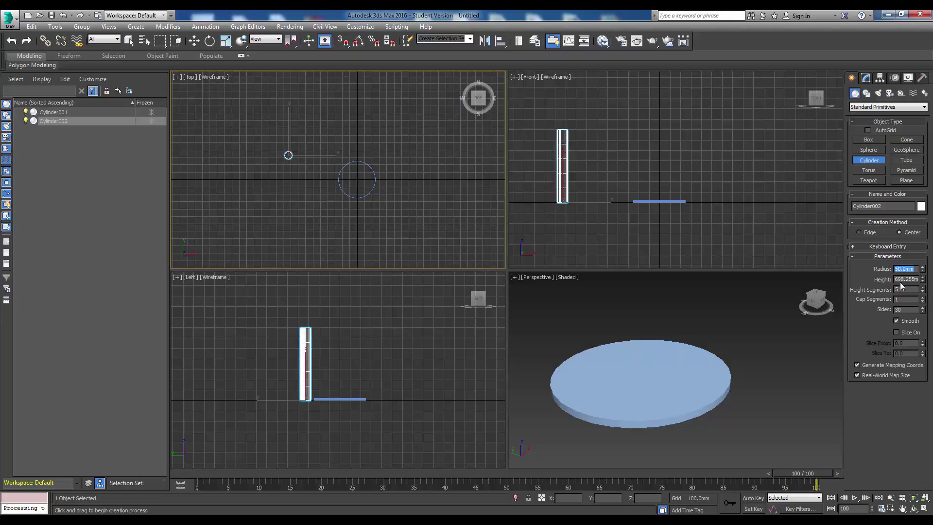
pyautogui.press('Tab')
pyautogui.write('750')
pyautogui.press('Return')
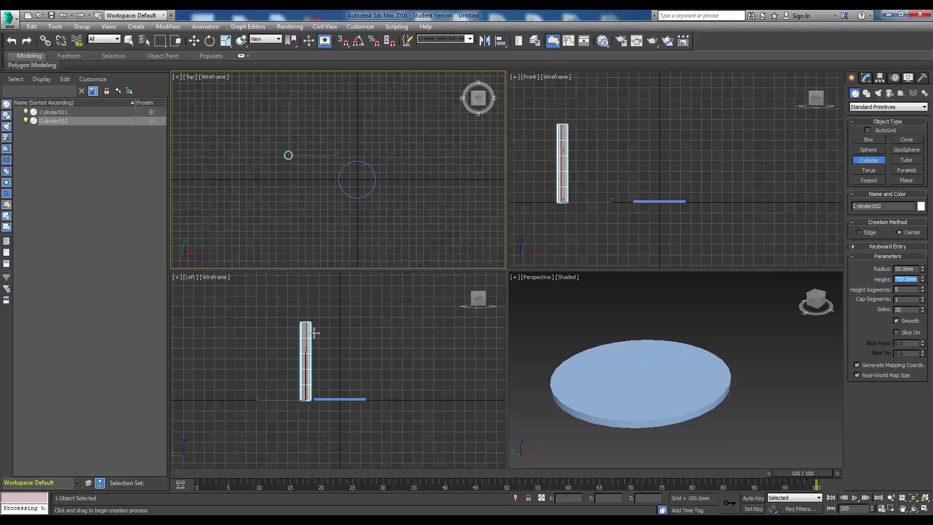
# Move the tall cylinder to X 0 and Y 0, then deselect it.
pyautogui.click(194, 40)
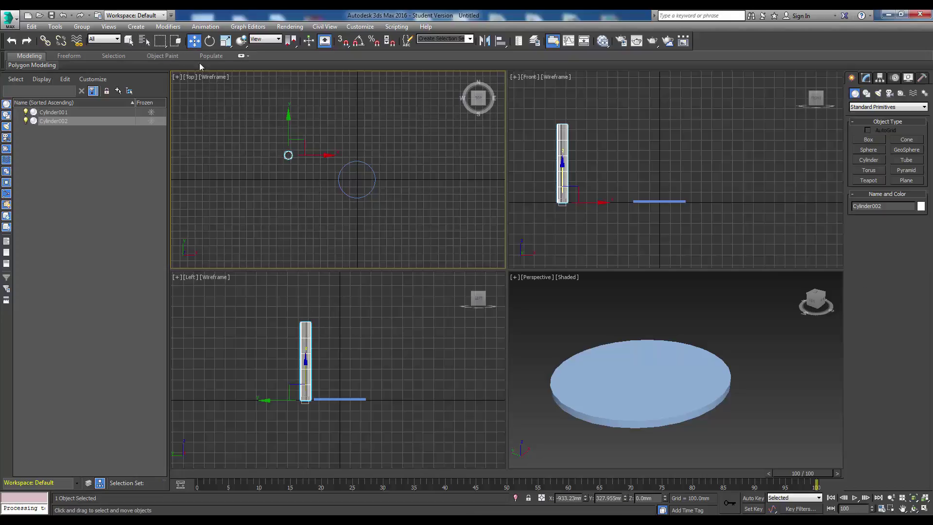
pyautogui.doubleClick(563, 498)
pyautogui.write('0')
pyautogui.press('Return')
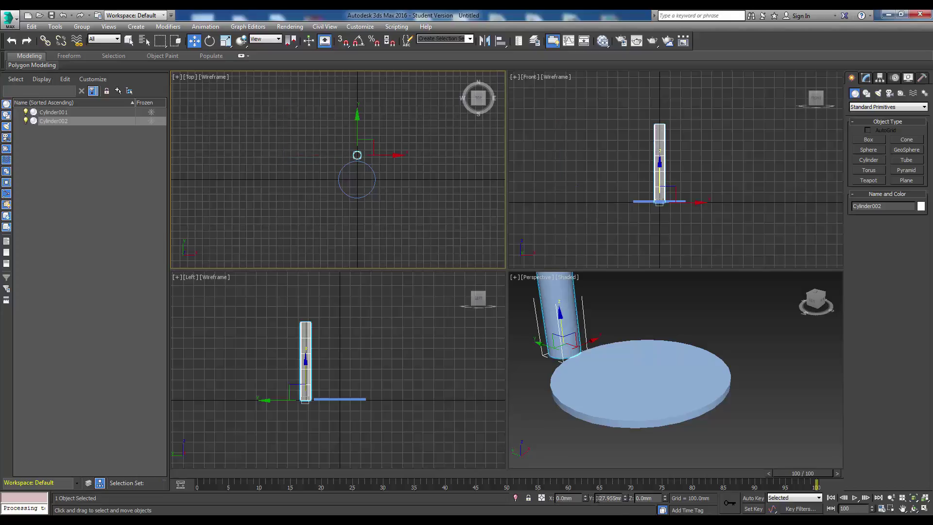
pyautogui.doubleClick(620, 498)
pyautogui.write('0m')
pyautogui.press('Return')
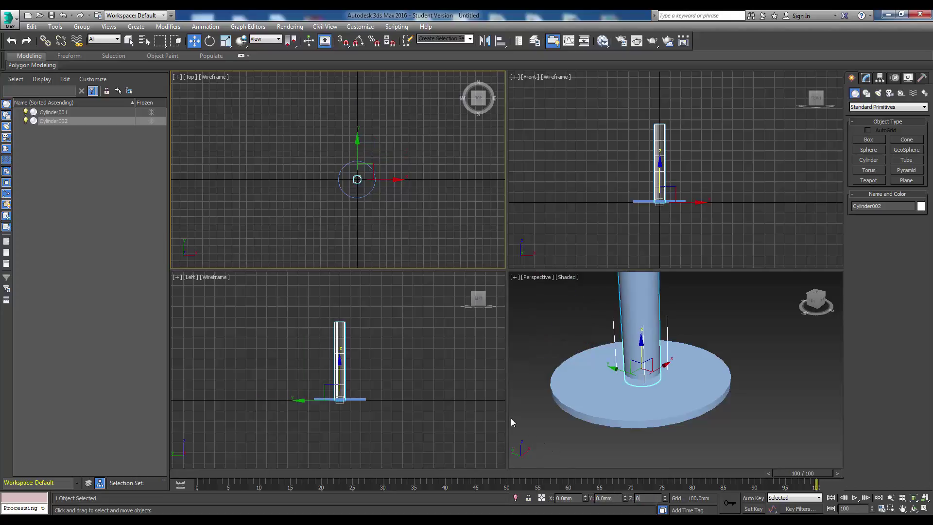
pyautogui.click(502, 411)
# Position the flat base disc exactly at X 0 and Y 0 and deselect it.
pyautogui.click(601, 416)
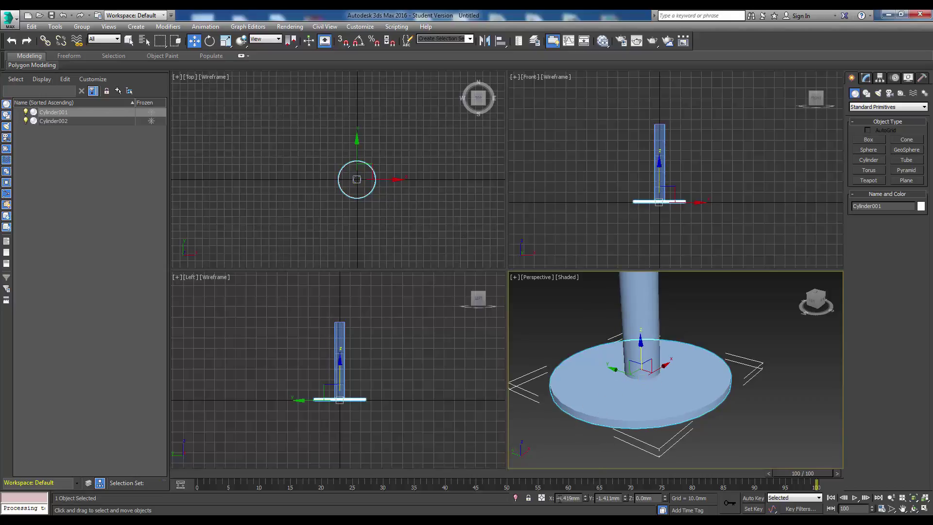
pyautogui.doubleClick(568, 498)
pyautogui.write('0')
pyautogui.press('Tab')
pyautogui.write('0')
pyautogui.click(436, 332)
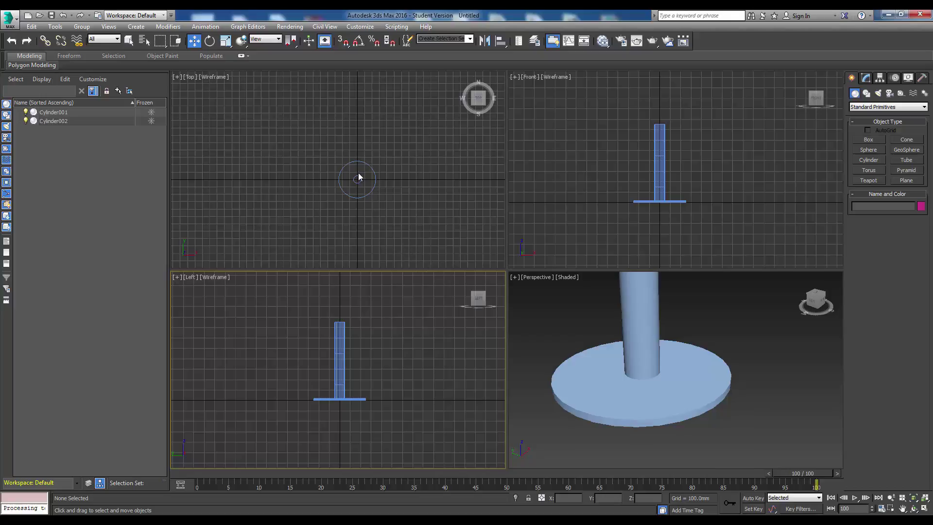
# Create a third cylinder in the Top view beside the base as the tabletop, with radius 750 mm and height 40 mm.
pyautogui.click(136, 26)
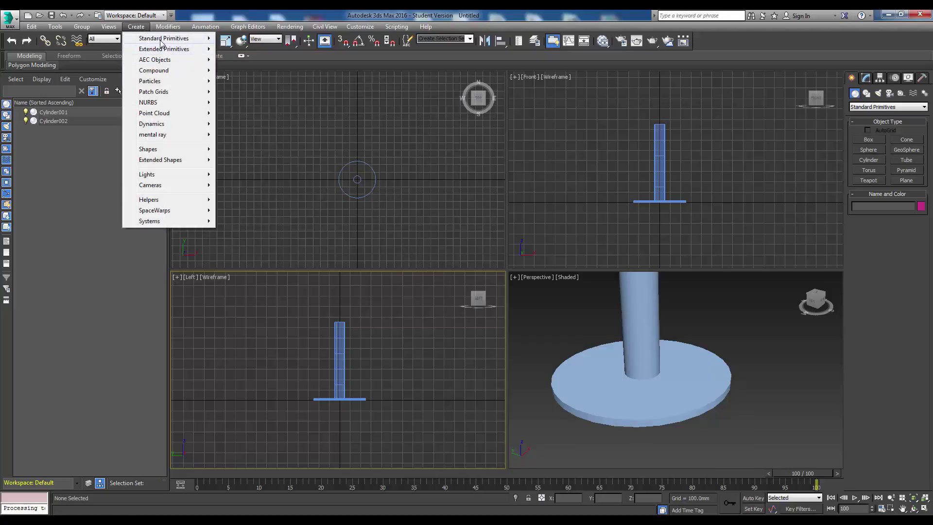
pyautogui.moveTo(165, 38)
pyautogui.click(241, 81)
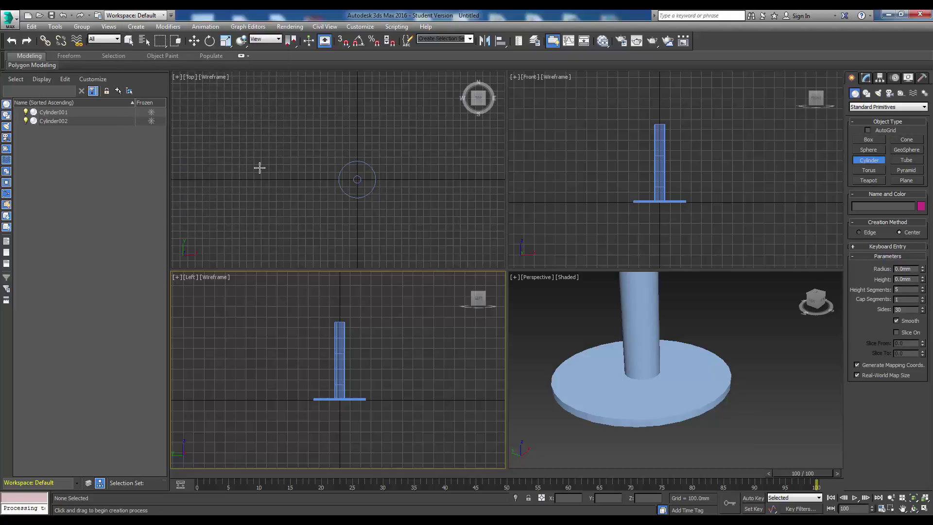
pyautogui.moveTo(259, 165); pyautogui.dragTo(300, 202)
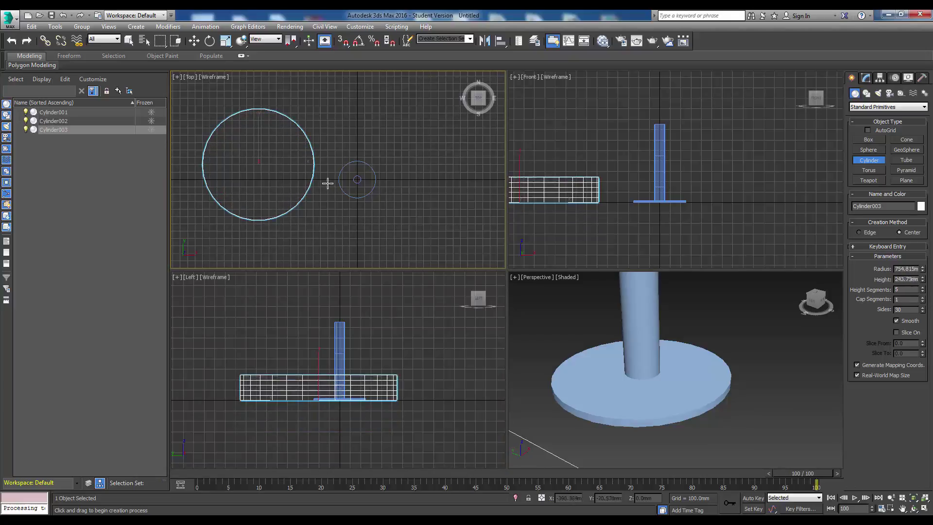
pyautogui.click(329, 199)
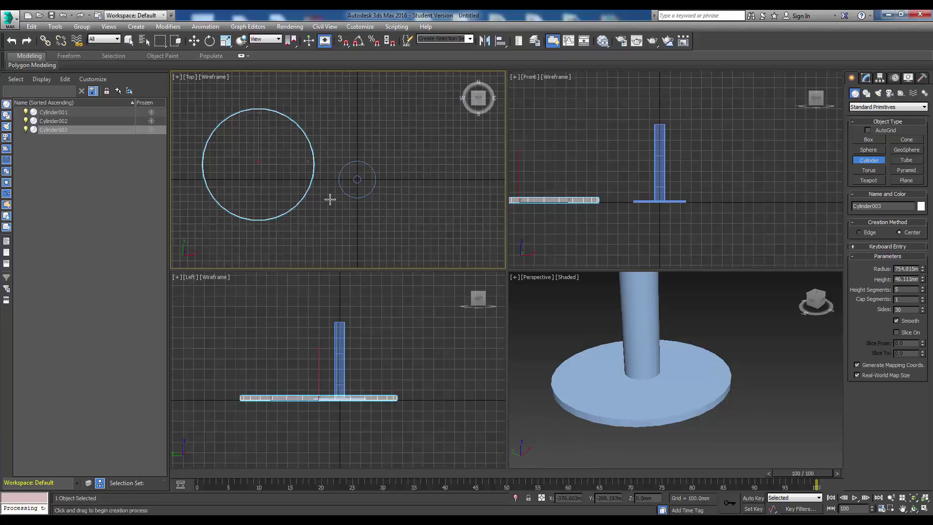
pyautogui.doubleClick(893, 269)
pyautogui.write('750')
pyautogui.press('Return')
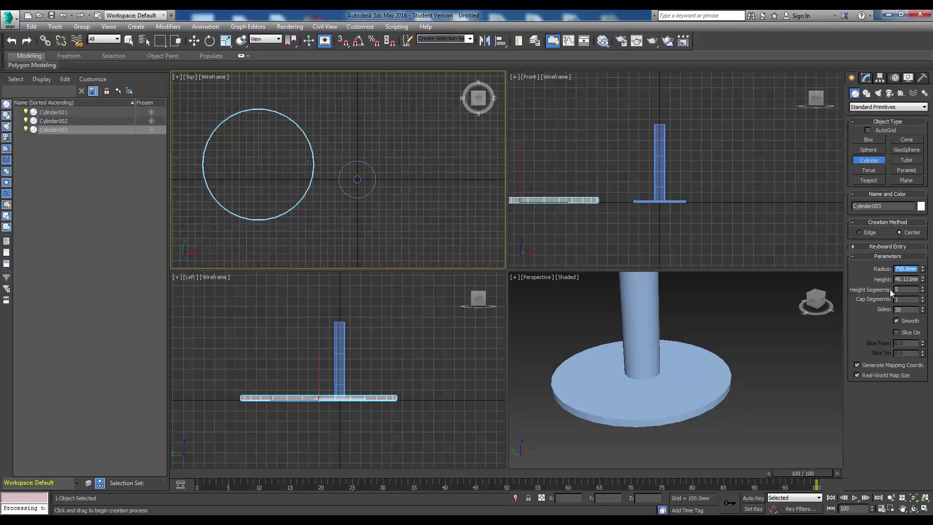
pyautogui.doubleClick(896, 279)
pyautogui.write('40')
pyautogui.press('Return')
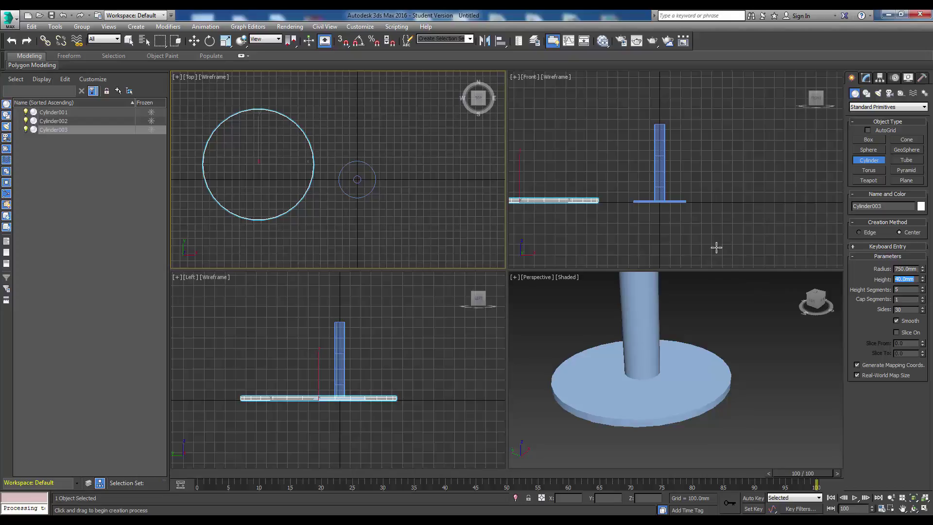
# Centre the large tabletop disc over the base by moving it to X 0 and Y 0.
pyautogui.scroll(-5, 607, 330)
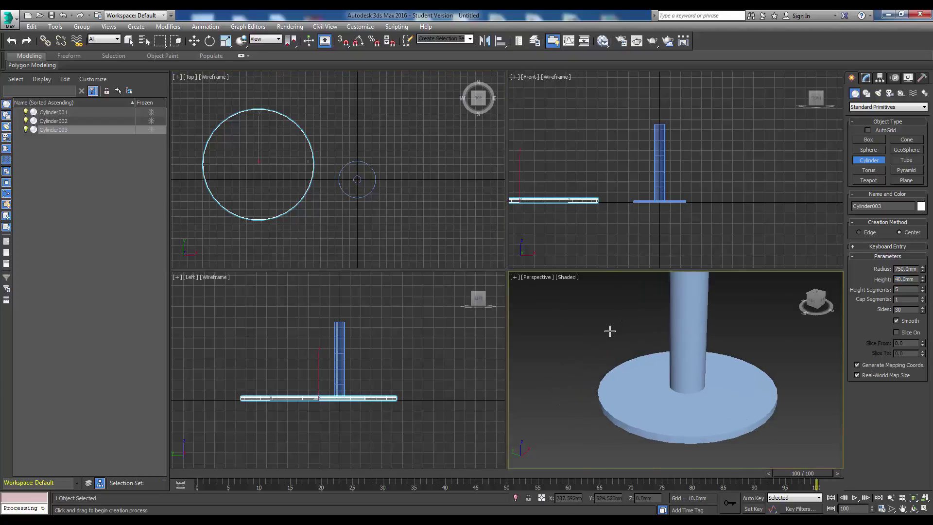
pyautogui.moveTo(593, 355); pyautogui.dragTo(656, 350, button='middle')
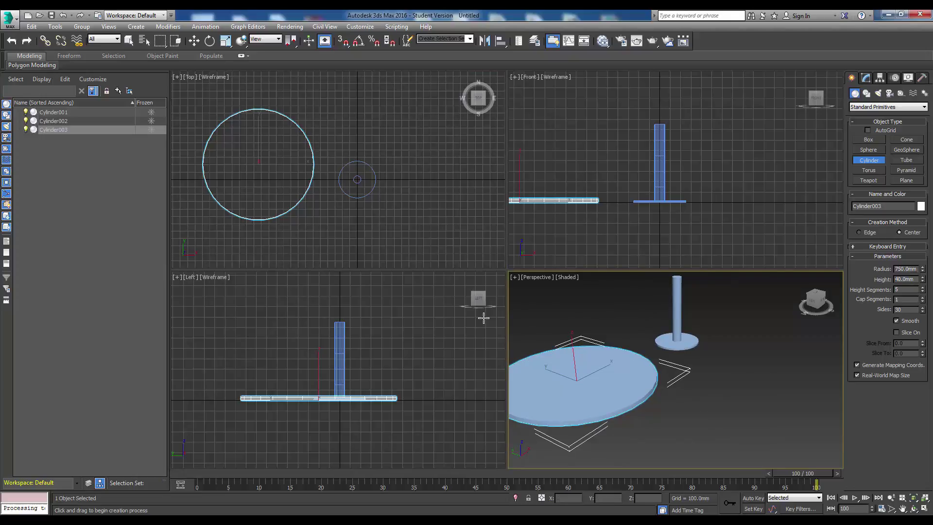
pyautogui.click(194, 41)
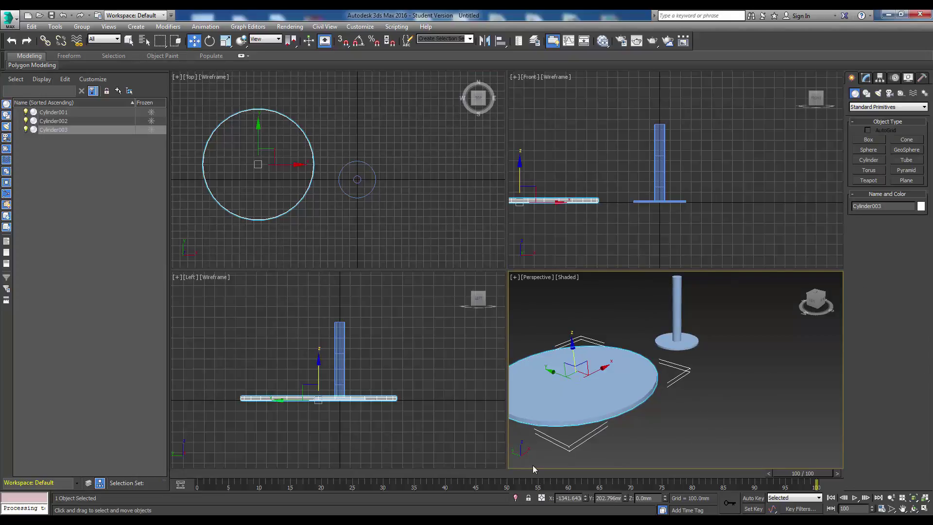
pyautogui.doubleClick(556, 497)
pyautogui.write('0')
pyautogui.press('Return')
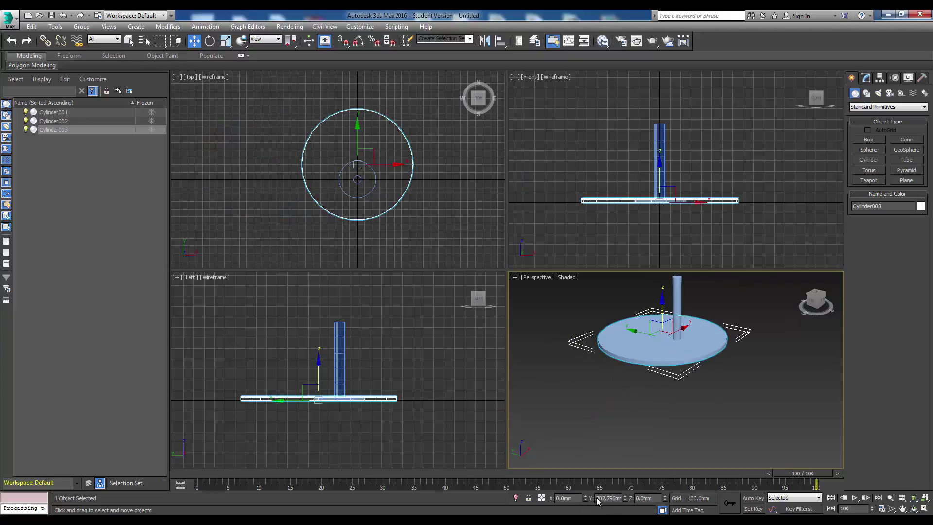
pyautogui.doubleClick(617, 498)
pyautogui.write('20')
pyautogui.write('0')
pyautogui.press('Return')
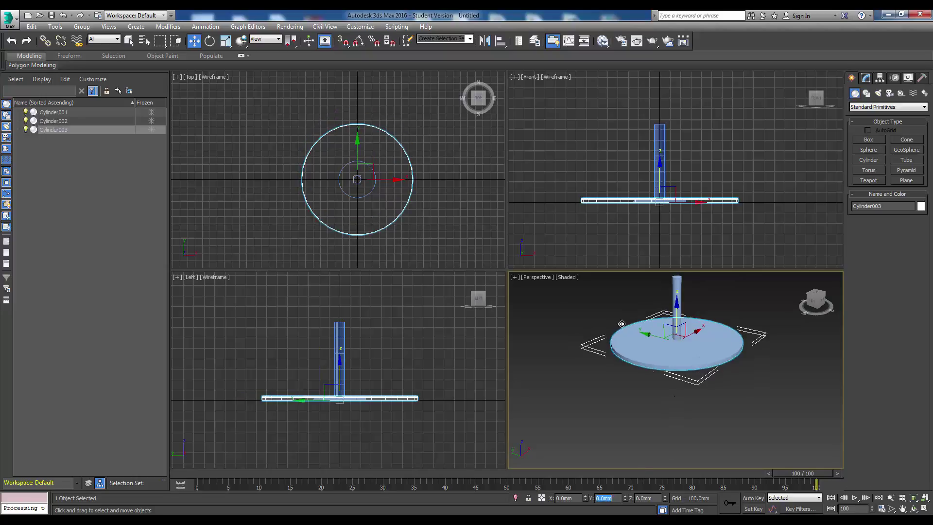
# Raise the tabletop disc to Z 760 mm and deselect it.
pyautogui.press('Tab')
pyautogui.write('76')
pyautogui.press('Return')
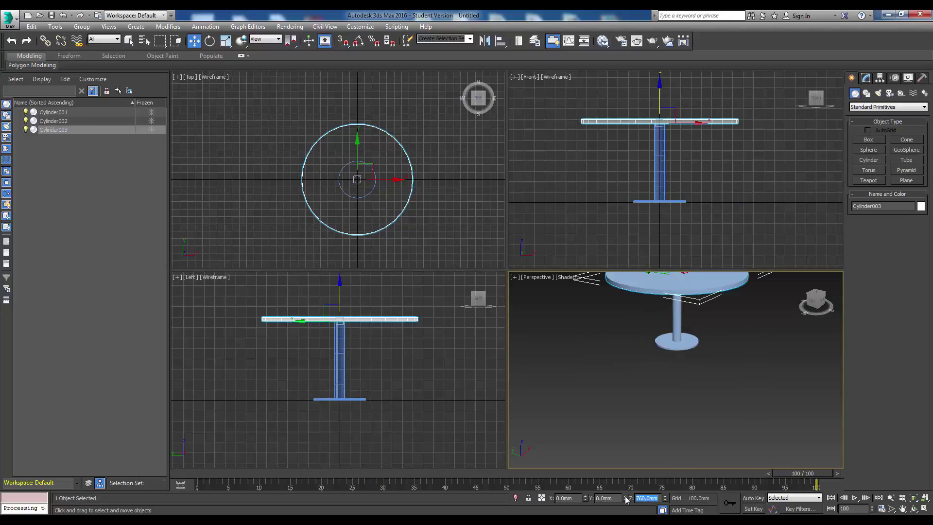
pyautogui.click(452, 222)
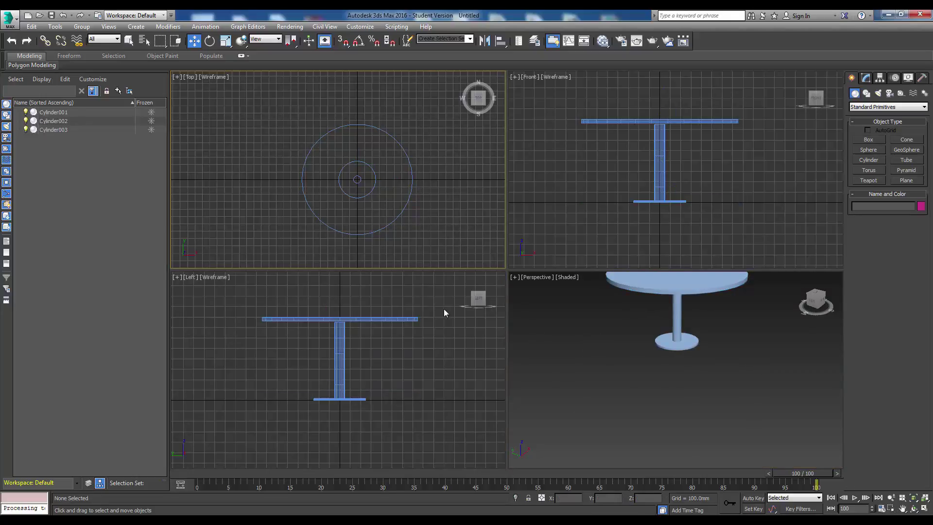
# Change the radius of the table's base disc to 300 mm and deselect it.
pyautogui.click(671, 348)
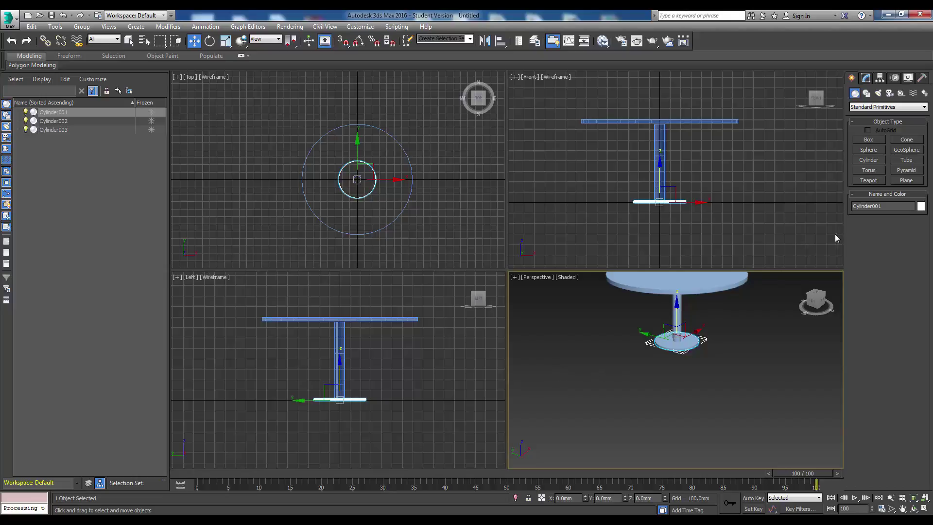
pyautogui.click(865, 79)
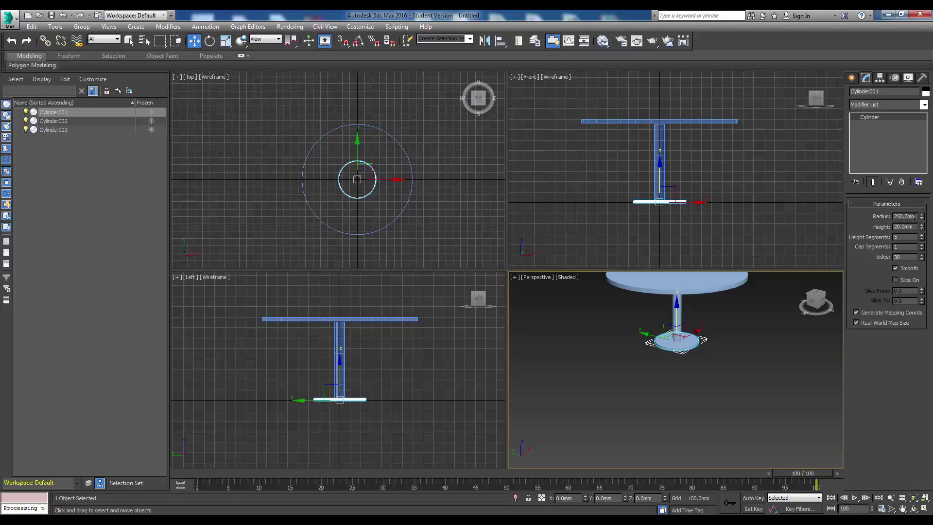
pyautogui.doubleClick(912, 216)
pyautogui.write('300')
pyautogui.press('Return')
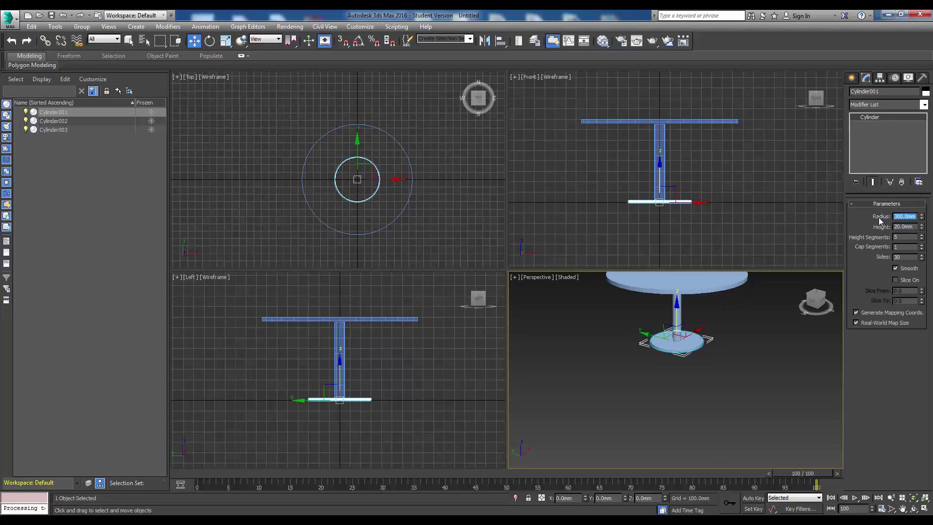
pyautogui.click(445, 220)
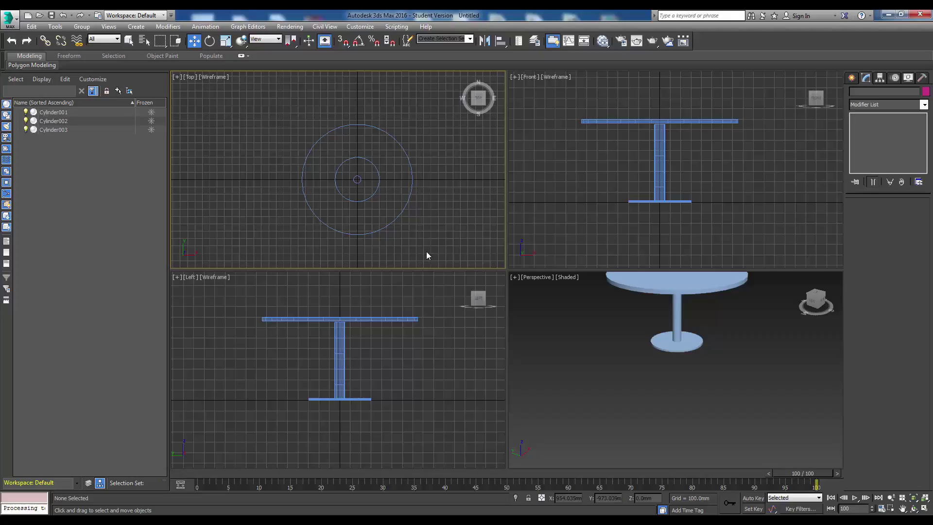
# Rename the table's base disc as Base.
pyautogui.click(368, 401)
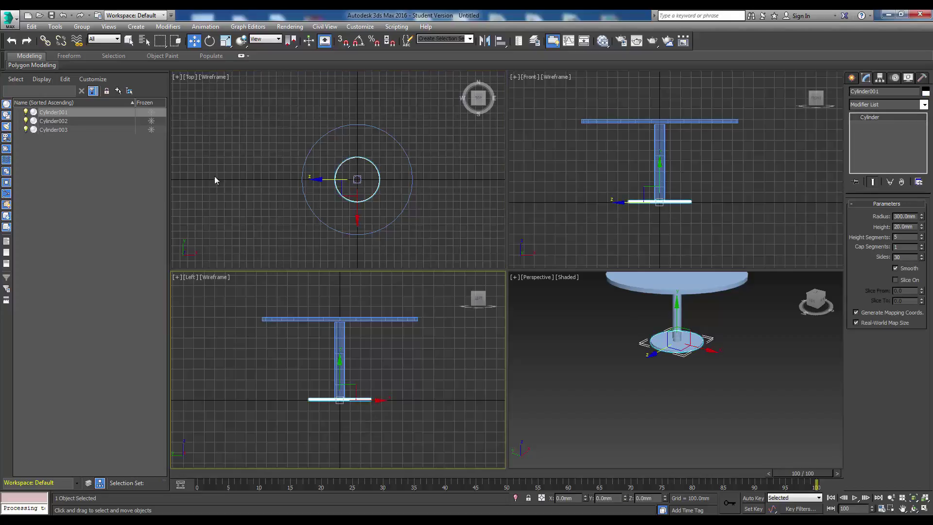
pyautogui.rightClick(97, 108)
pyautogui.click(113, 151)
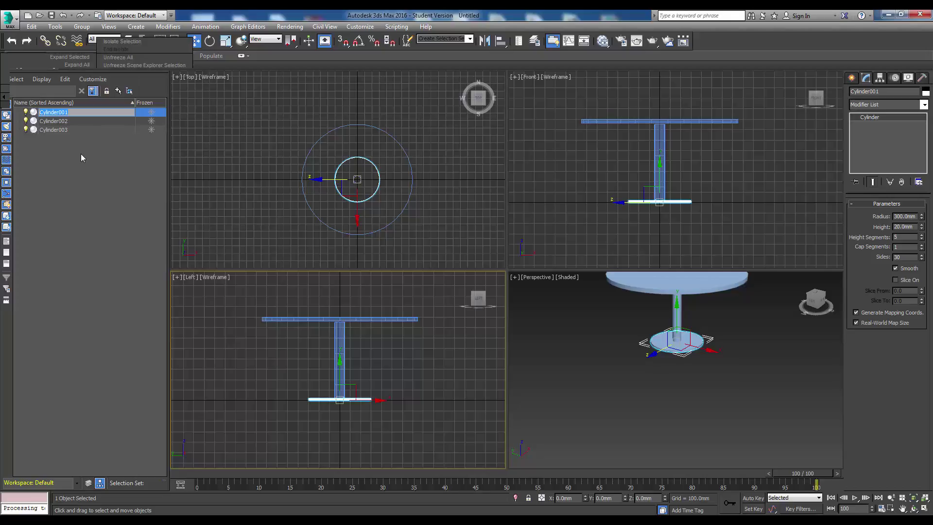
pyautogui.write('Base')
pyautogui.press('Return')
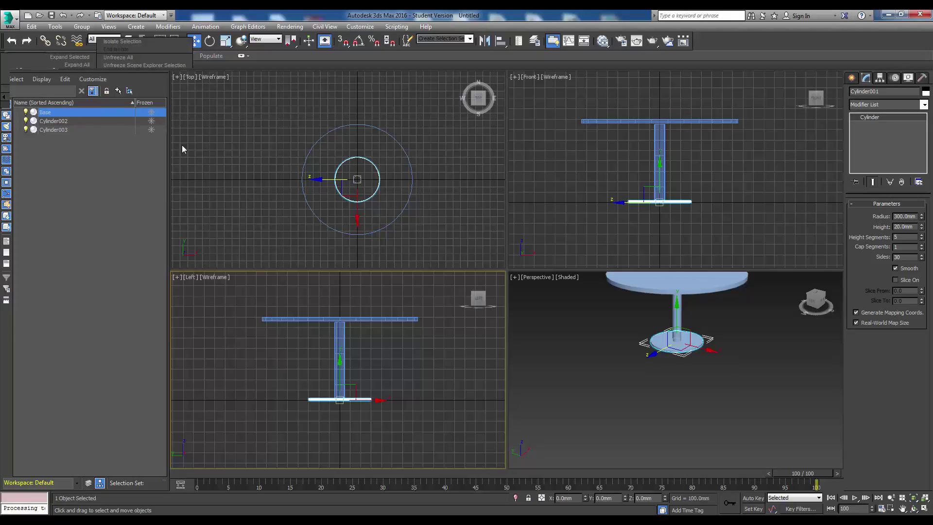
# Rename the table's central column cylinder as Column.
pyautogui.click(340, 369)
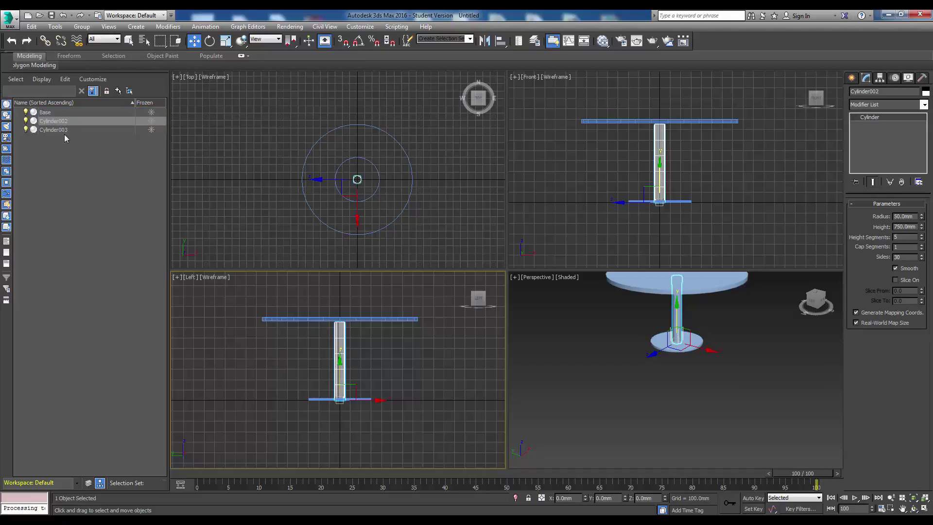
pyautogui.rightClick(100, 124)
pyautogui.click(115, 159)
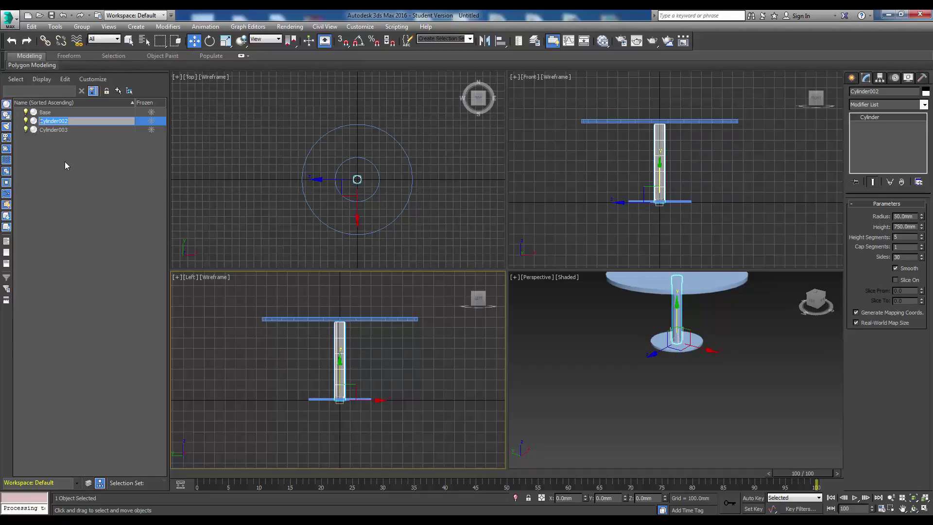
pyautogui.write('Column')
pyautogui.press('Return')
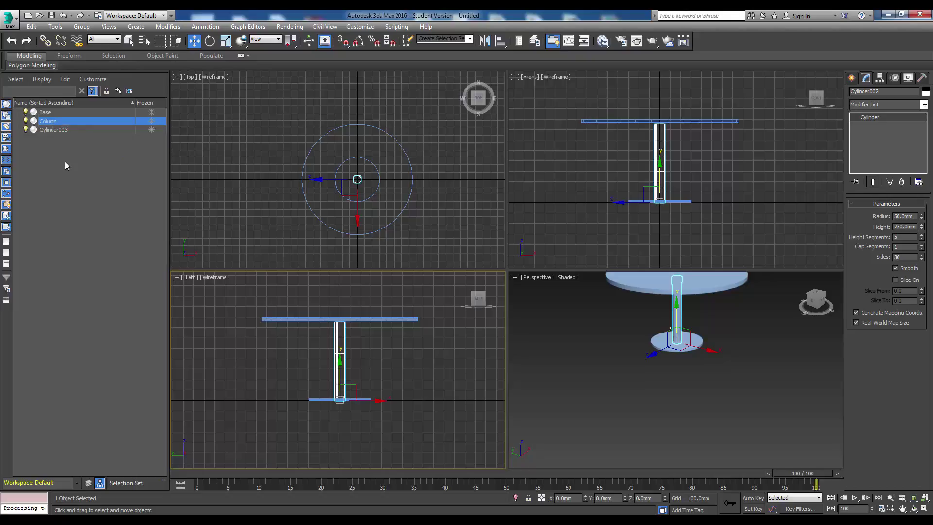
# Rename the tabletop disc as Top and deselect it.
pyautogui.click(48, 130)
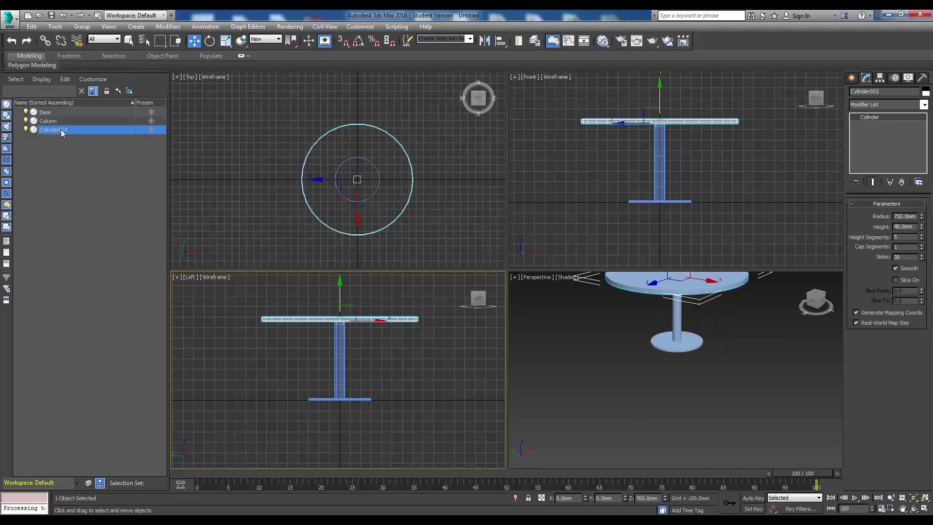
pyautogui.rightClick(60, 129)
pyautogui.click(112, 170)
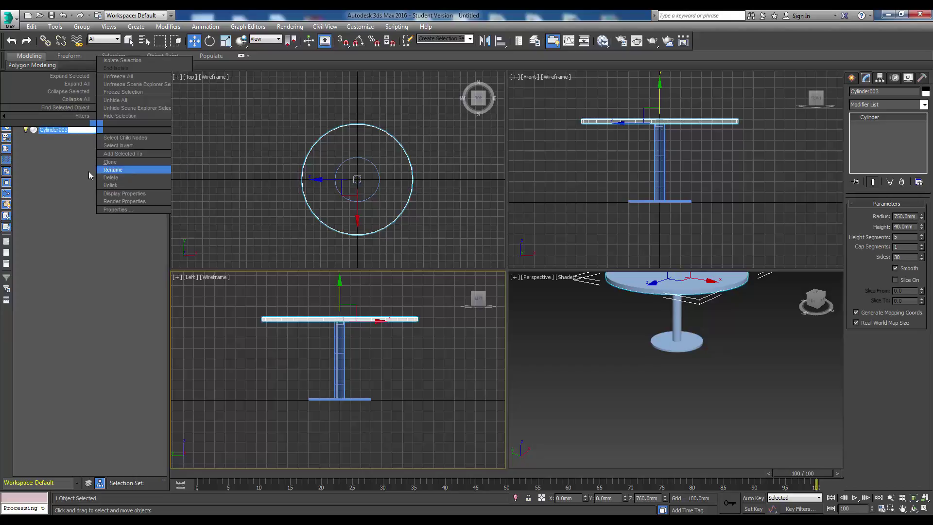
pyautogui.write('Top')
pyautogui.press('Return')
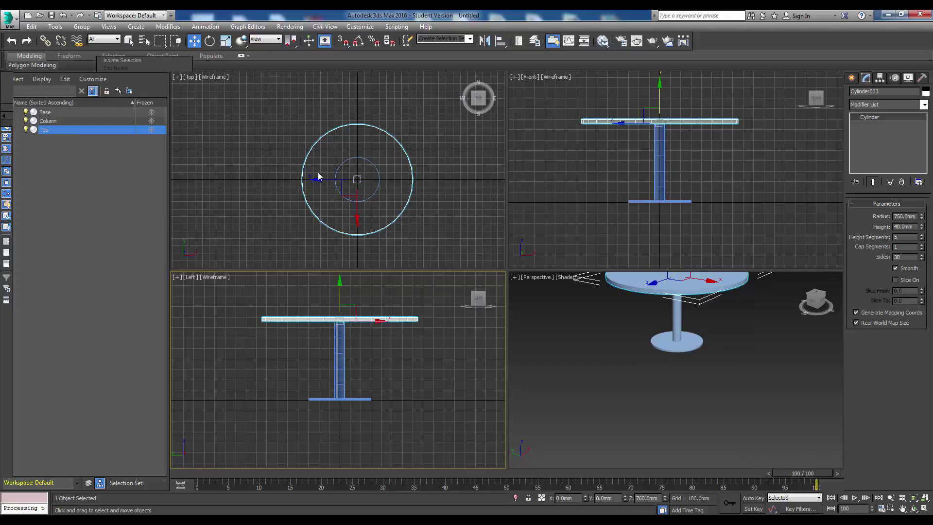
pyautogui.click(219, 206)
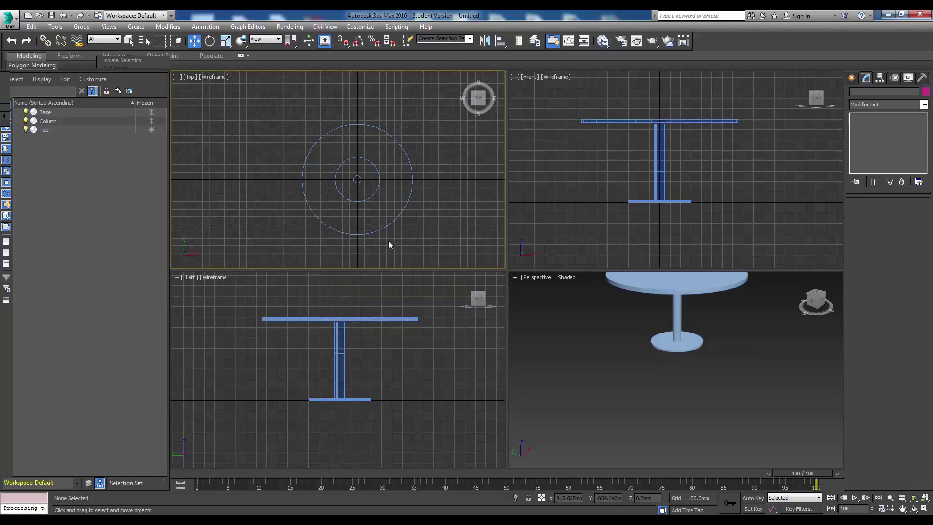
# Draw a plane over the table in the Top view, about 2503 mm wide and 1772 mm long.
pyautogui.moveTo(415, 233); pyautogui.dragTo(382, 220, button='middle')
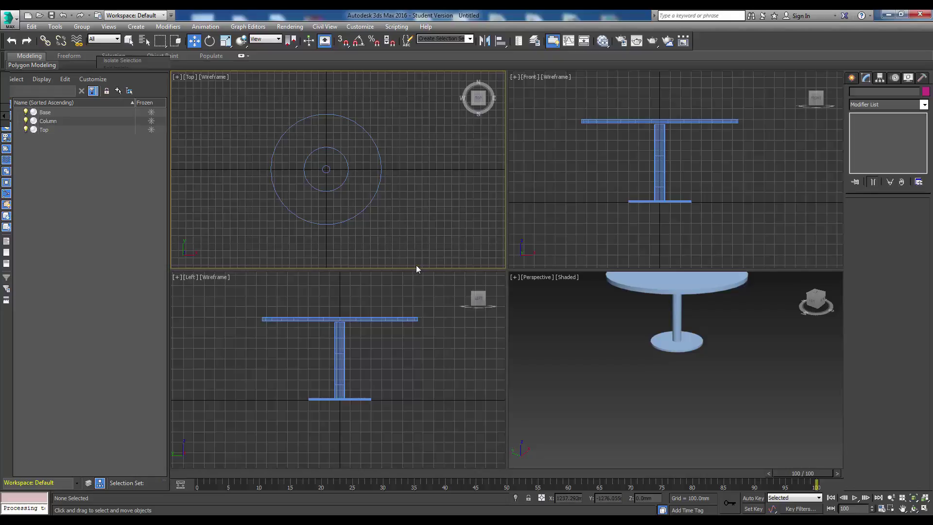
pyautogui.click(136, 26)
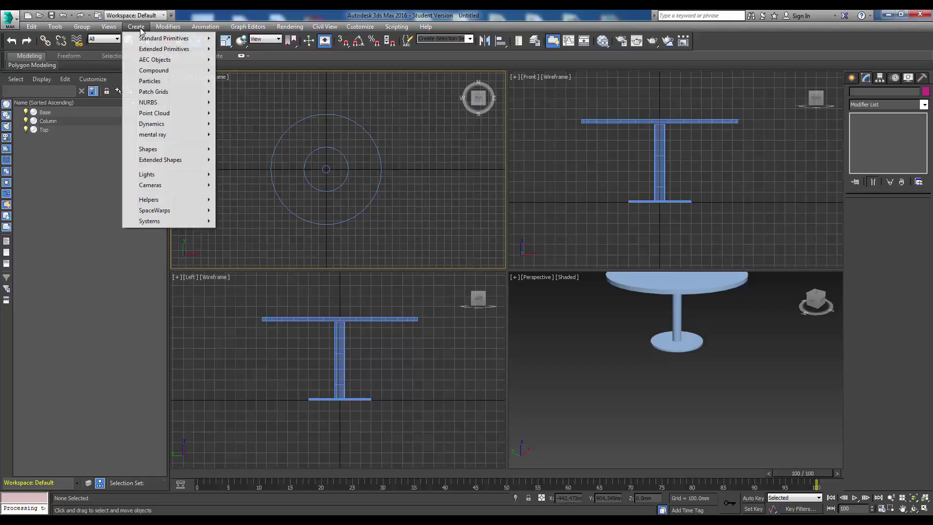
pyautogui.moveTo(150, 42)
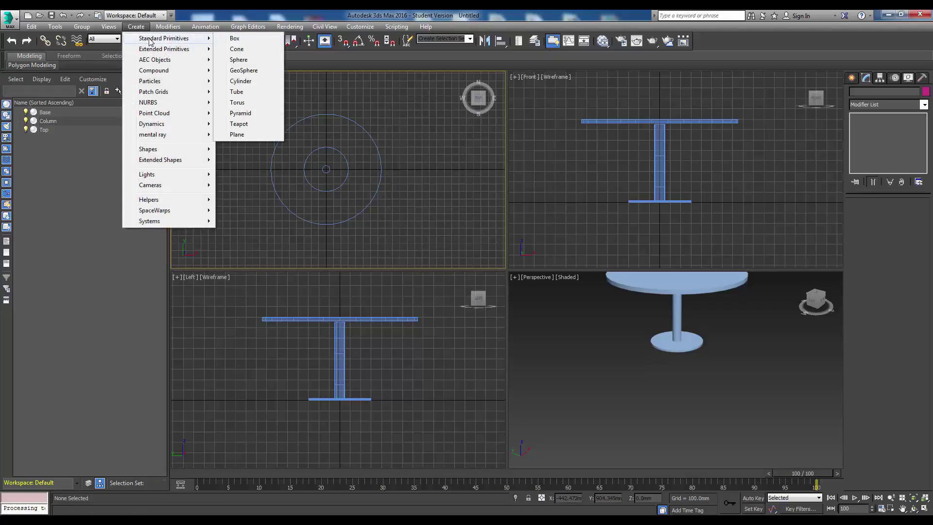
pyautogui.click(237, 134)
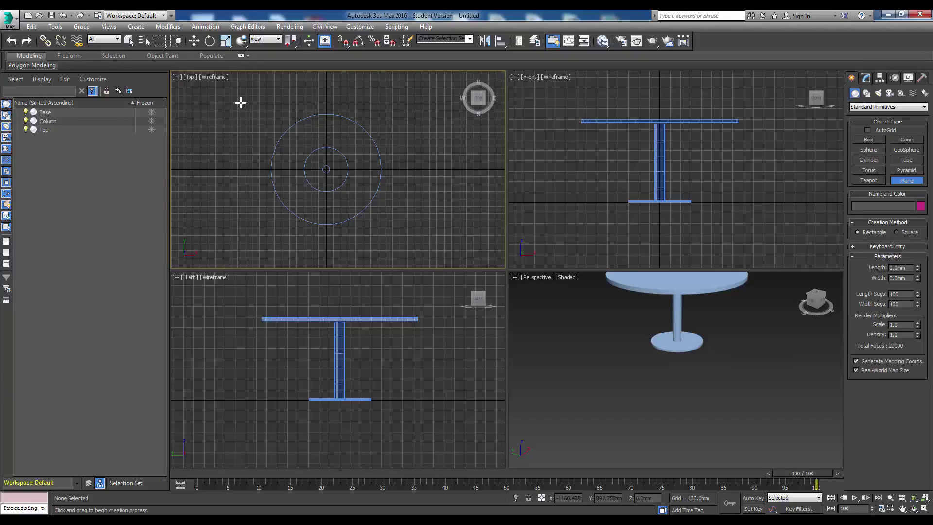
pyautogui.moveTo(236, 101); pyautogui.dragTo(422, 234)
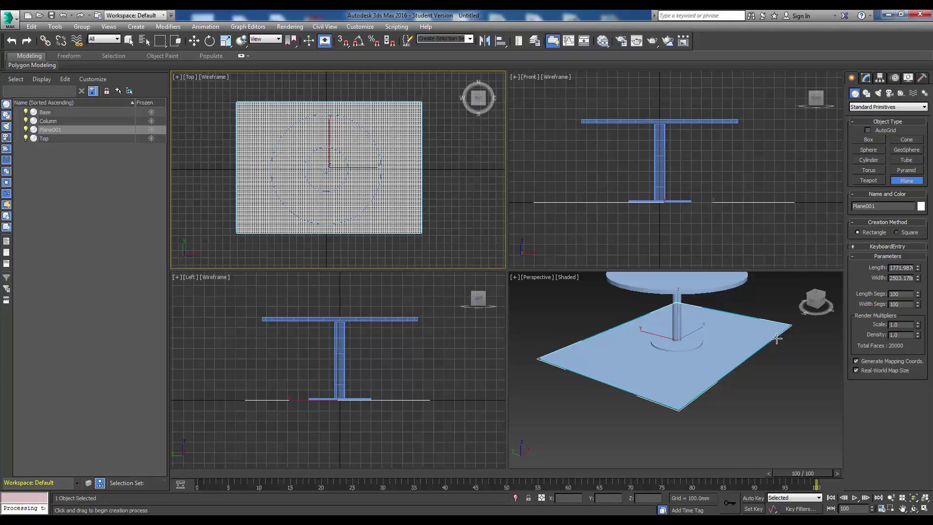
# Set the plane's width to 2500 mm and its length to 1800 mm.
pyautogui.doubleClick(889, 278)
pyautogui.write('2500')
pyautogui.press('Return')
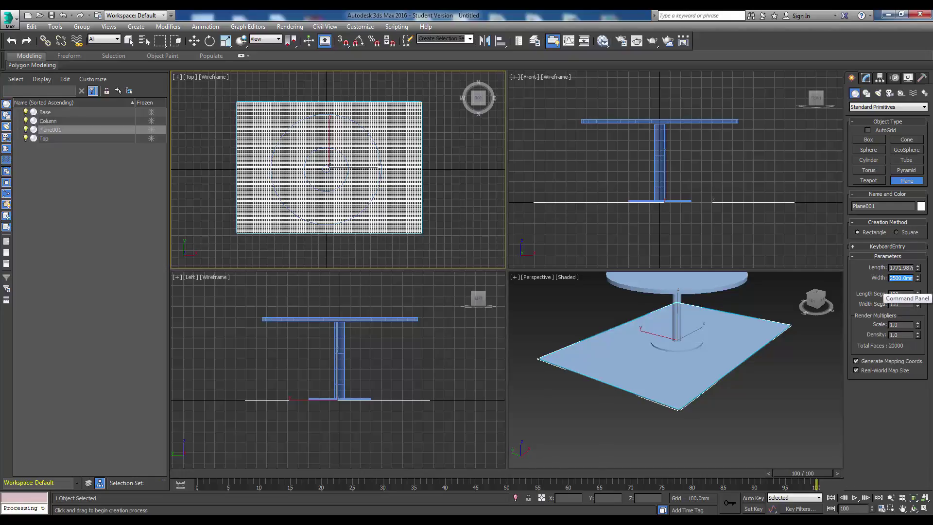
pyautogui.doubleClick(894, 267)
pyautogui.write('1800')
pyautogui.press('Return')
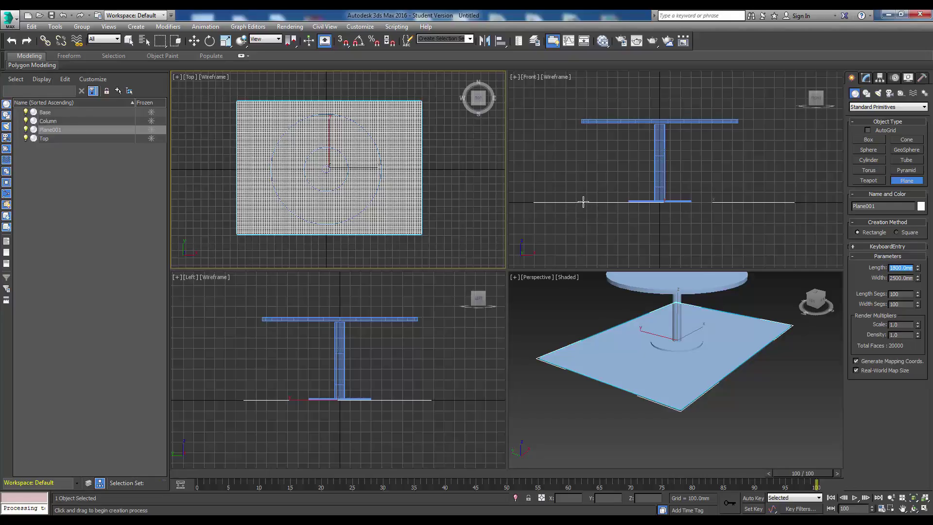
# Raise the plane above the tabletop to Z 850 mm and deselect it.
pyautogui.click(194, 41)
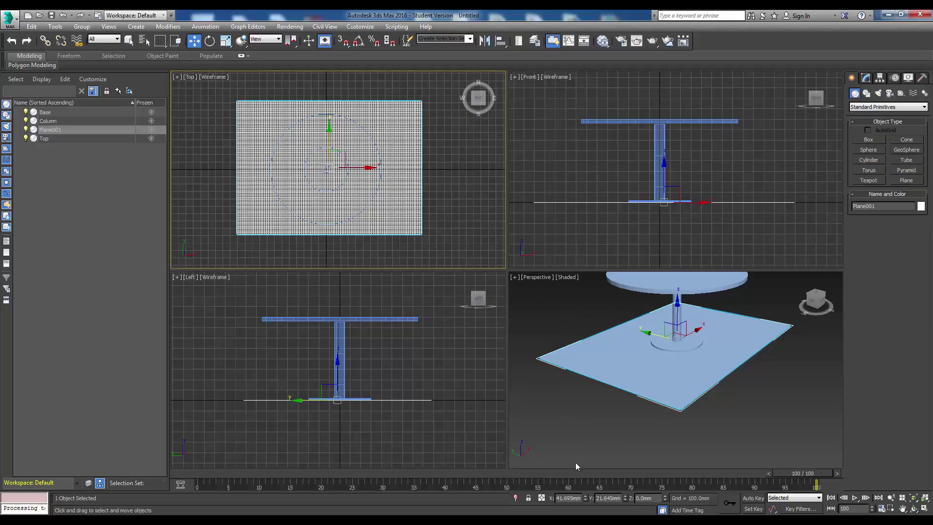
pyautogui.click(651, 498)
pyautogui.press('Return')
pyautogui.scroll(6, 689, 183)
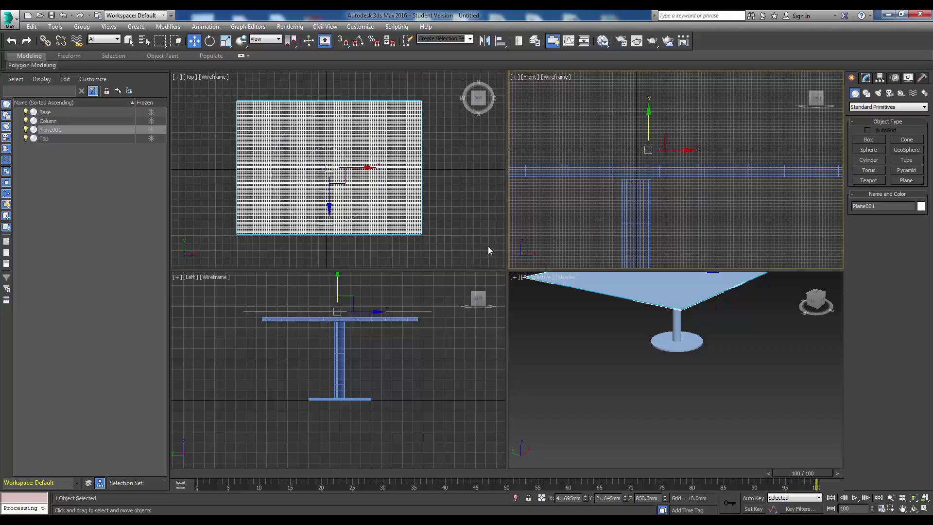
pyautogui.click(441, 245)
pyautogui.scroll(-3, 442, 246)
pyautogui.moveTo(442, 244); pyautogui.dragTo(399, 218, button='middle')
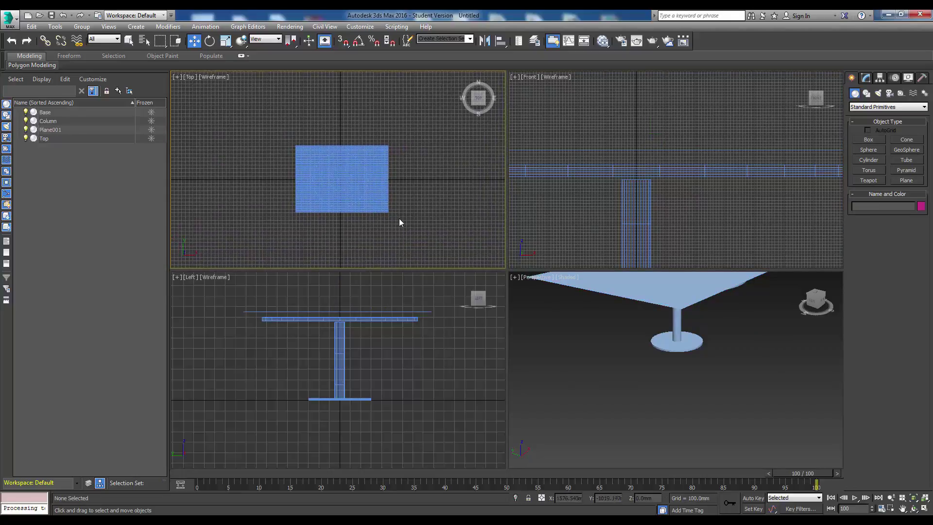
pyautogui.keyDown('alt'); pyautogui.moveTo(659, 391); pyautogui.dragTo(695, 424, button='middle'); pyautogui.keyUp('alt')
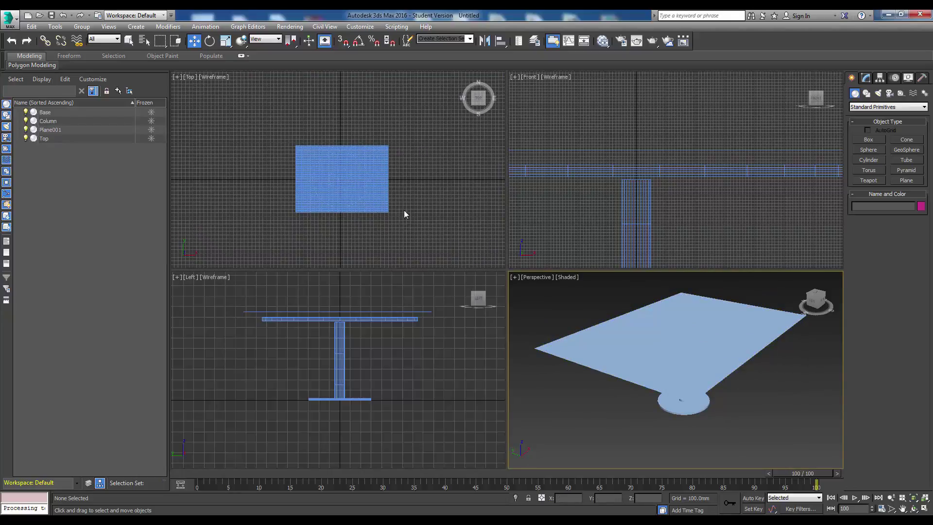
# Change the plane's object colour to red and deselect it.
pyautogui.click(562, 358)
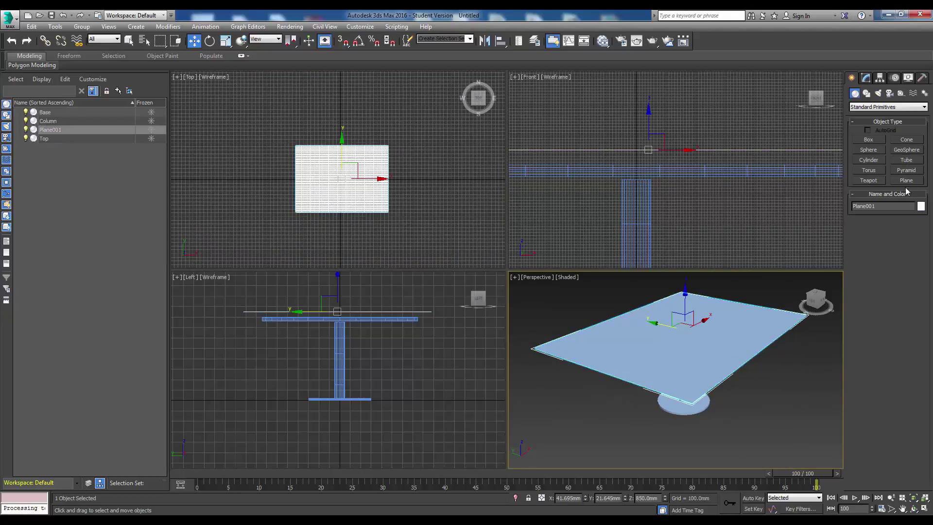
pyautogui.click(920, 206)
pyautogui.click(389, 261)
pyautogui.click(515, 319)
pyautogui.click(756, 418)
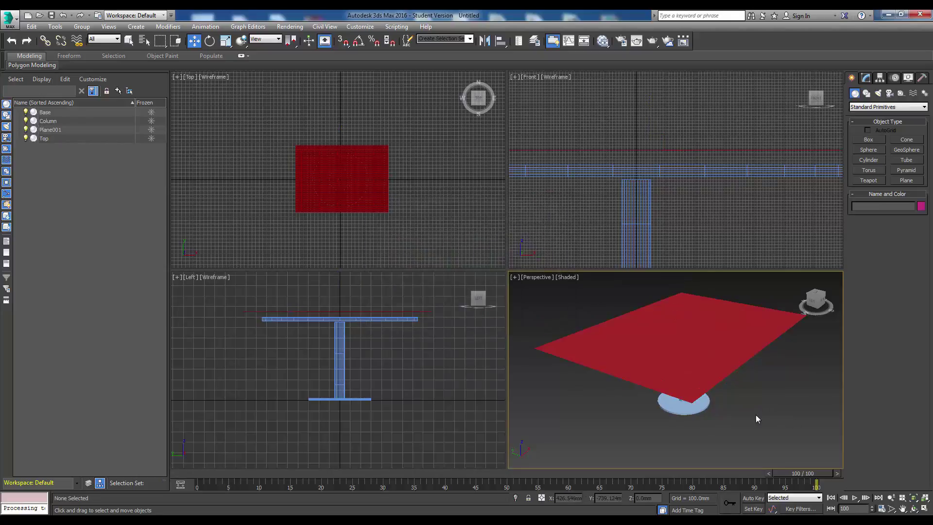
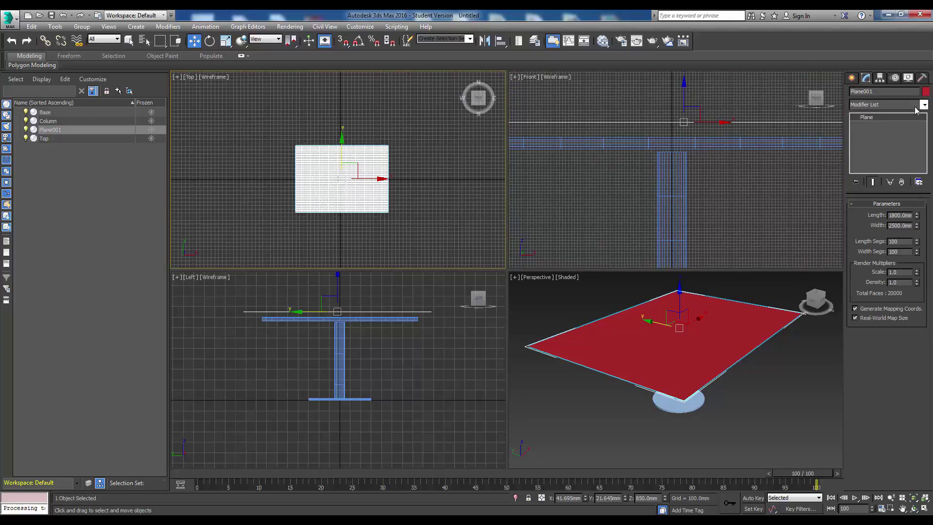
# Apply a Cloth modifier to the red plane above the tabletop.
pyautogui.click(924, 105)
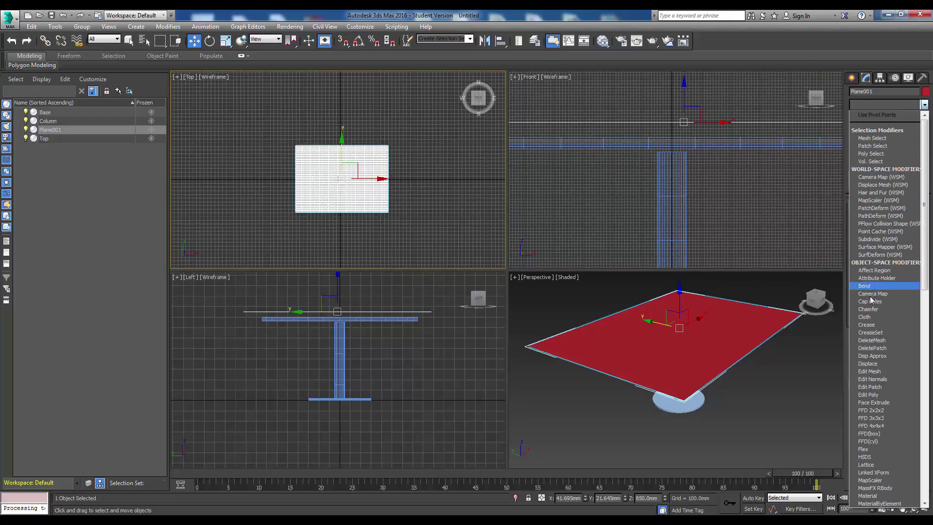
pyautogui.click(868, 317)
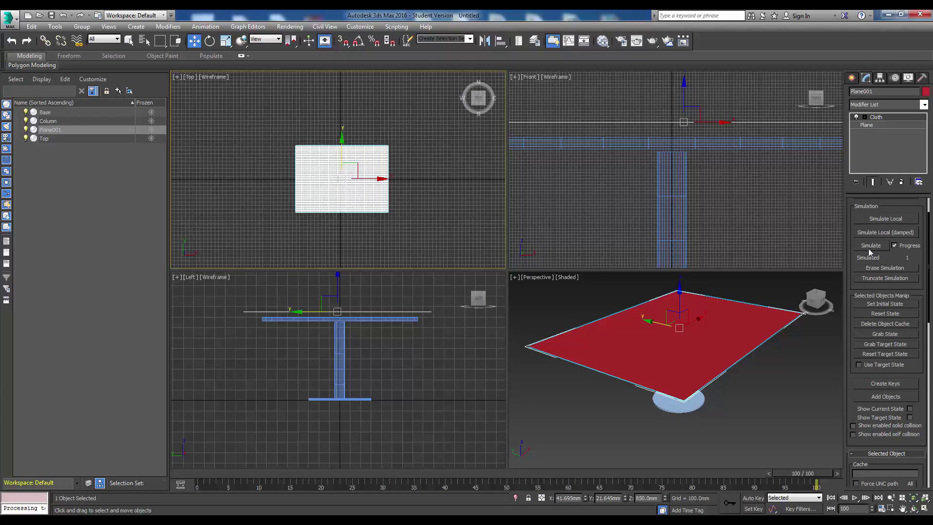
pyautogui.scroll(2, 876, 267)
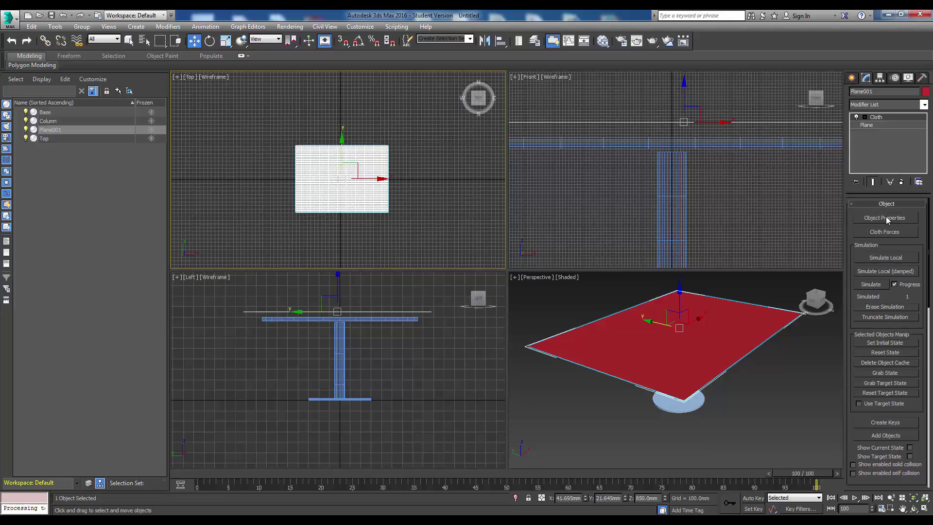
# Define Plane001 as Cloth with the Cotton preset in the cloth simulation's object properties.
pyautogui.click(885, 219)
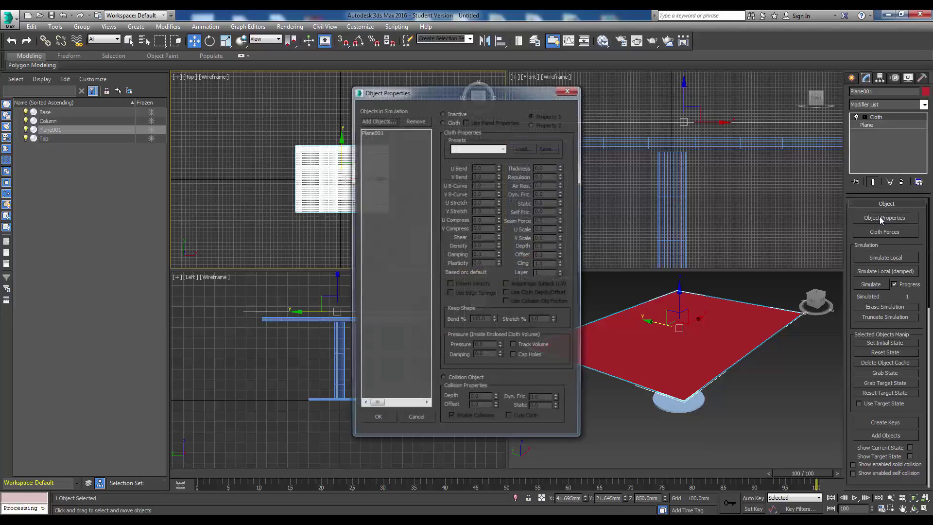
pyautogui.click(368, 132)
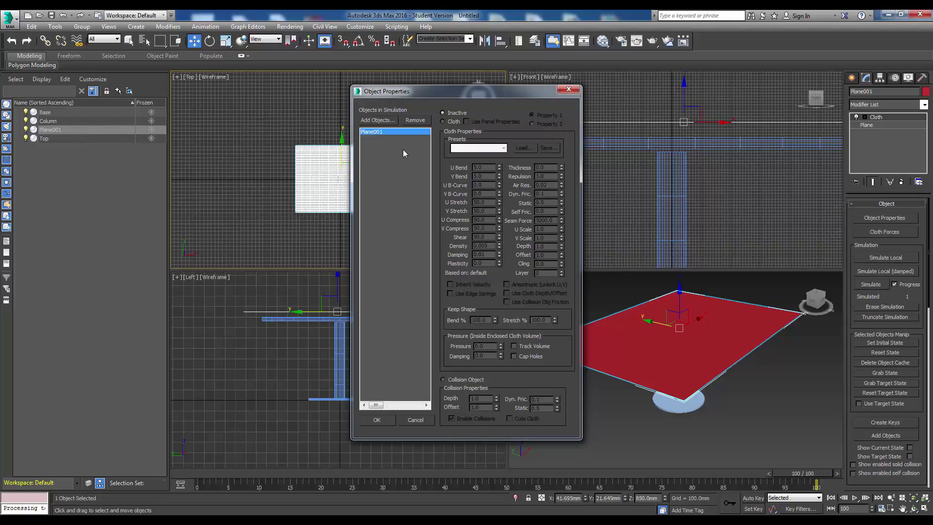
pyautogui.click(443, 122)
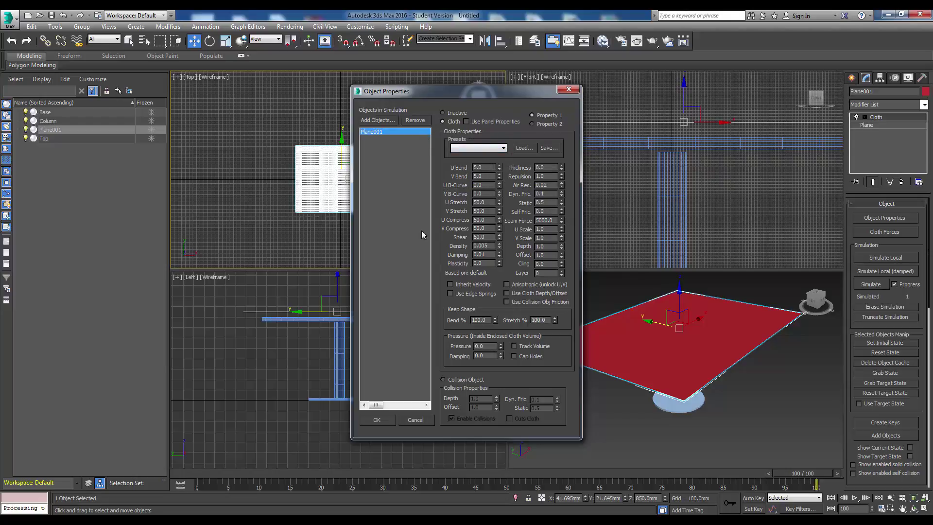
pyautogui.click(503, 148)
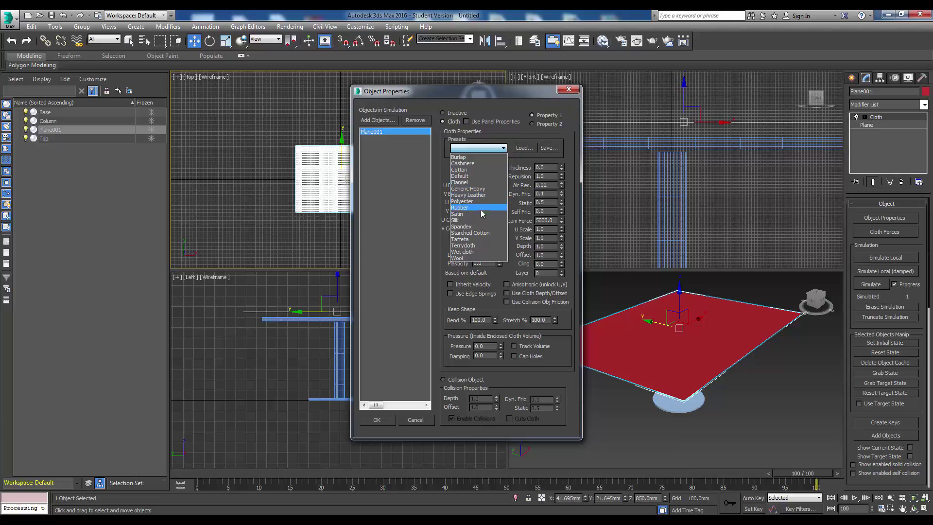
pyautogui.click(459, 170)
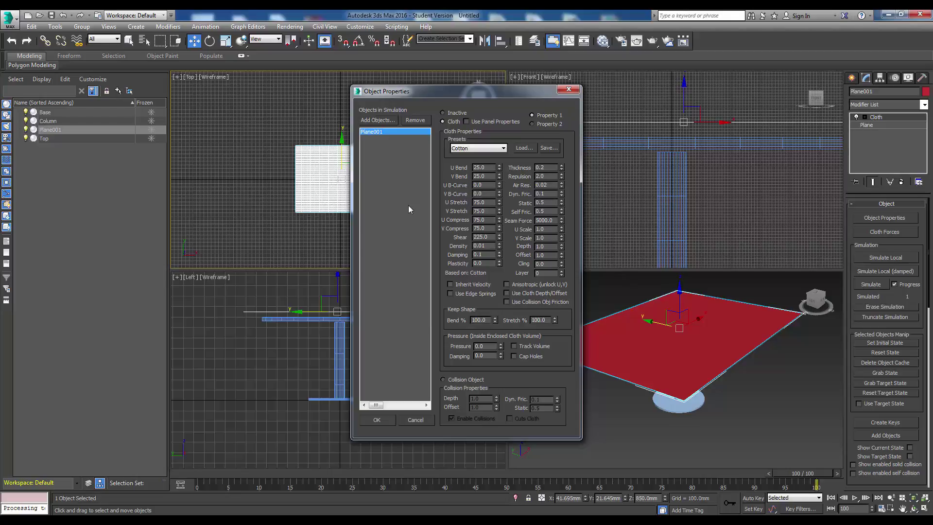
# Add the Top object to the cloth simulation.
pyautogui.click(378, 120)
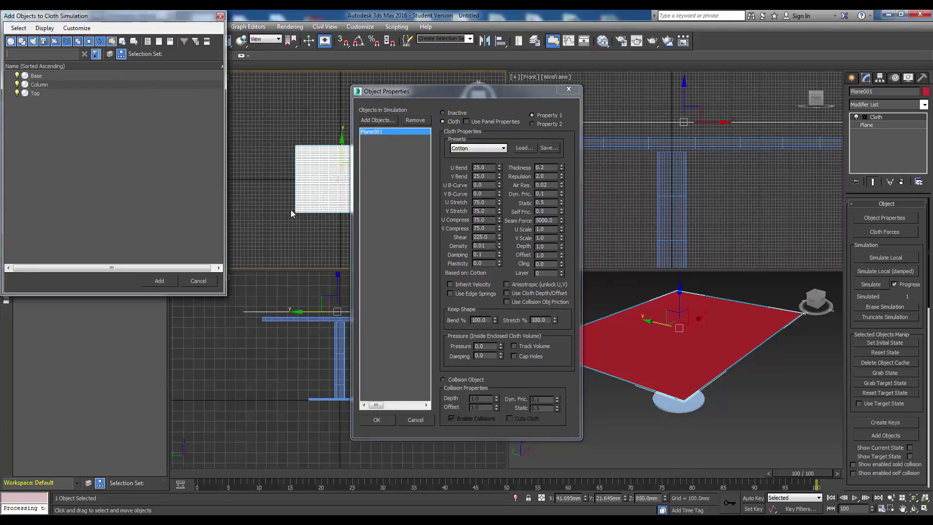
pyautogui.click(35, 93)
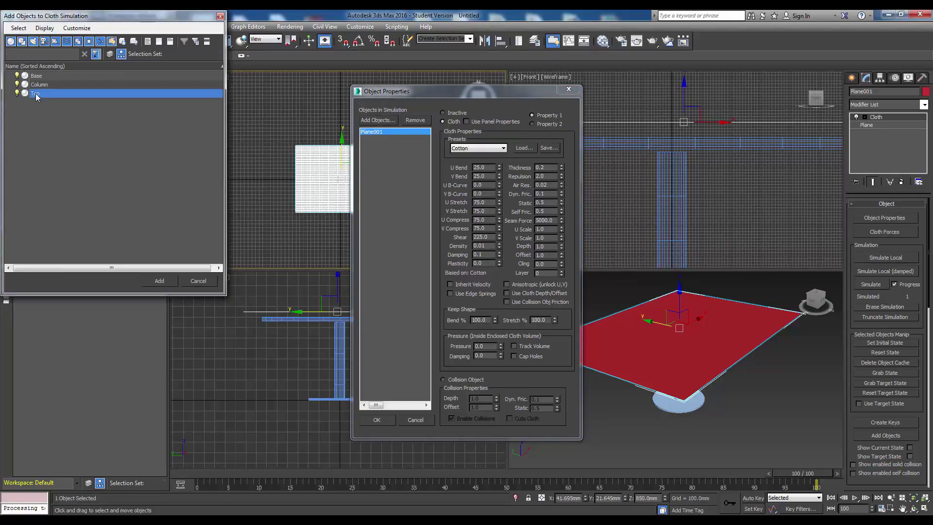
pyautogui.click(160, 281)
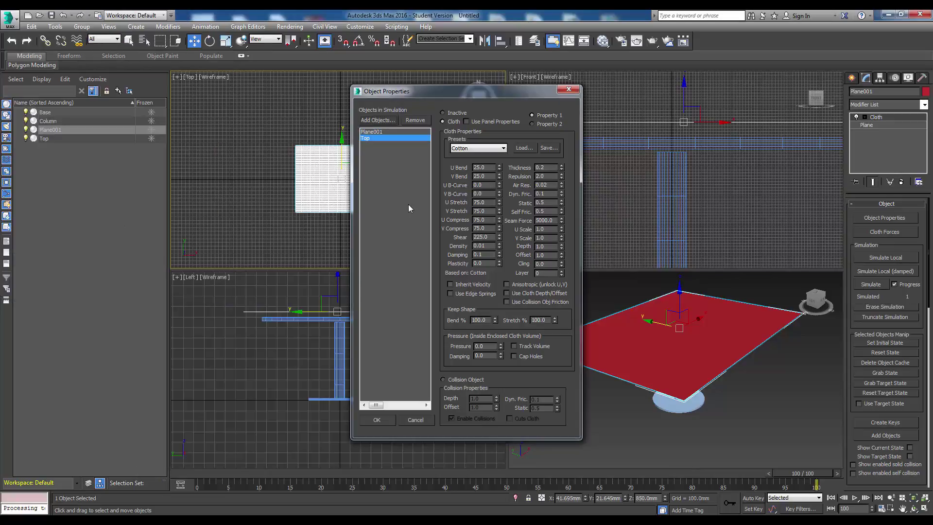
# Define the Top object as a Collision Object in the cloth simulation and accept the object properties.
pyautogui.click(378, 132)
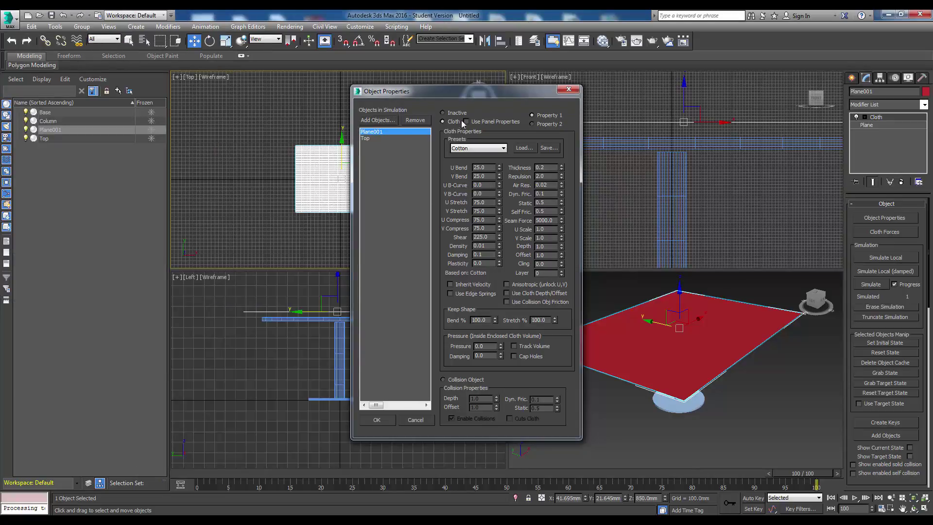
pyautogui.click(368, 140)
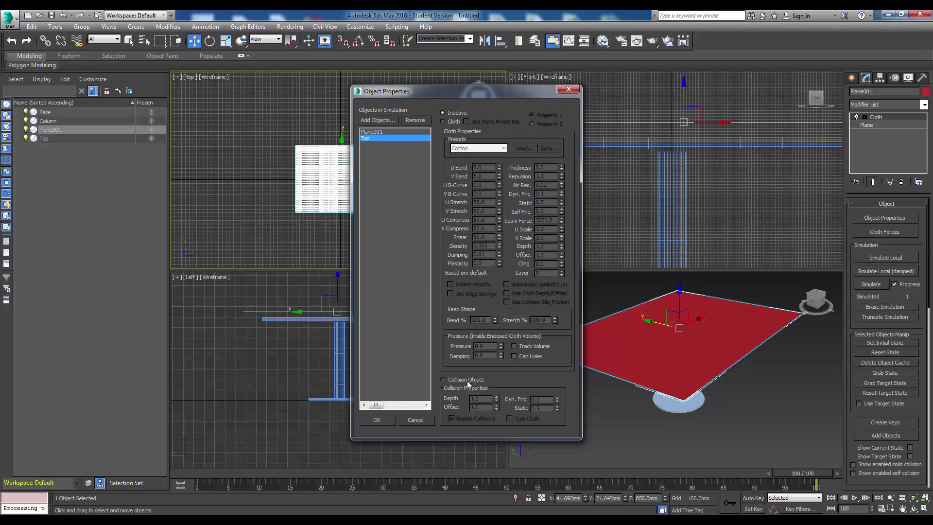
pyautogui.click(443, 379)
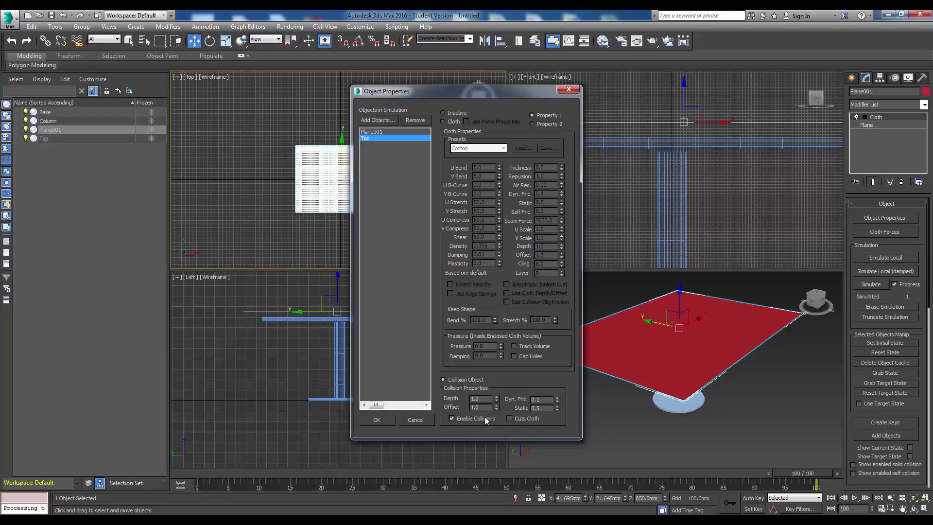
pyautogui.click(377, 420)
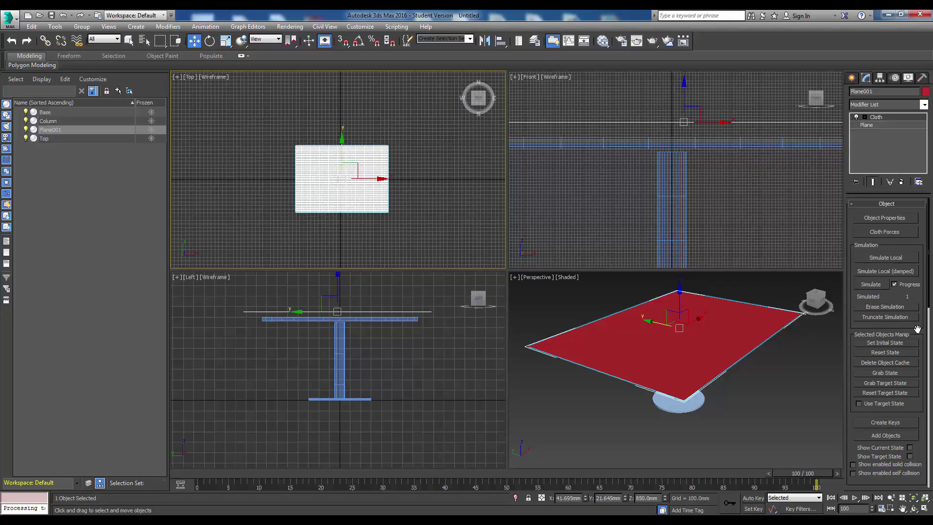
# Review the Cloth modifier's simulation parameters, including gravity, self collision and solid collision.
pyautogui.scroll(-4, 917, 329)
pyautogui.scroll(-4, 913, 291)
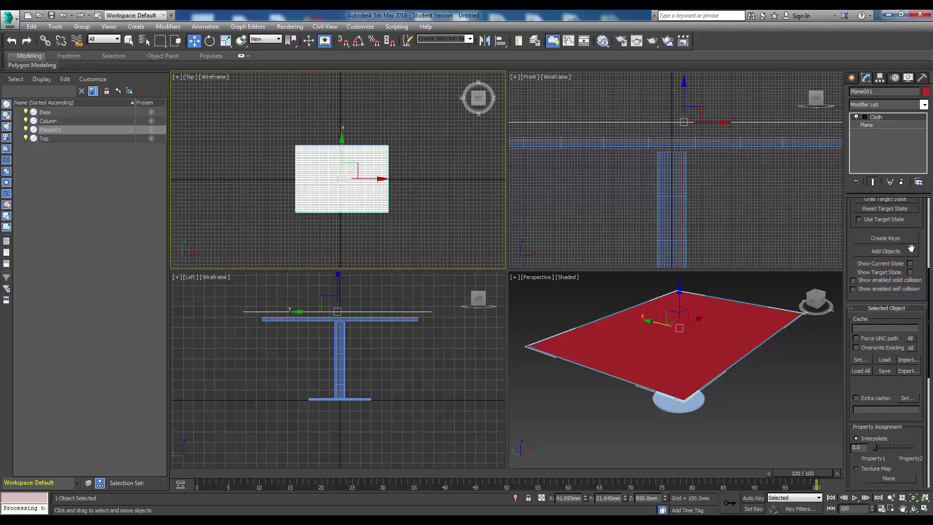
pyautogui.scroll(-5, 911, 249)
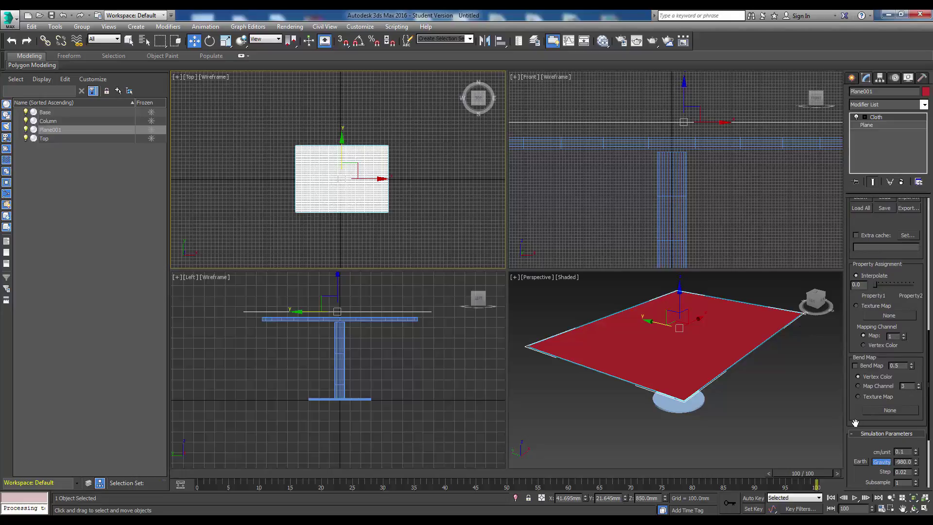
pyautogui.scroll(-4, 855, 423)
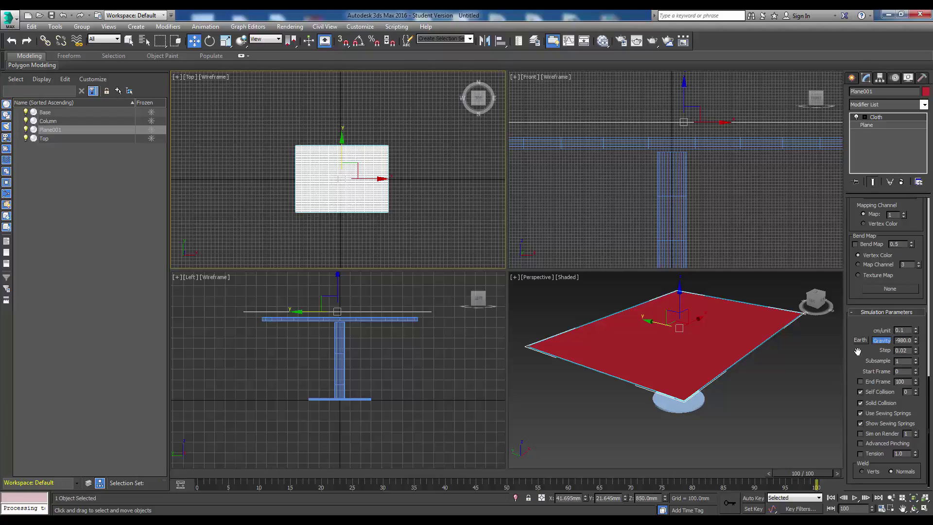
pyautogui.click(861, 402)
pyautogui.scroll(3, 857, 294)
pyautogui.scroll(3, 857, 295)
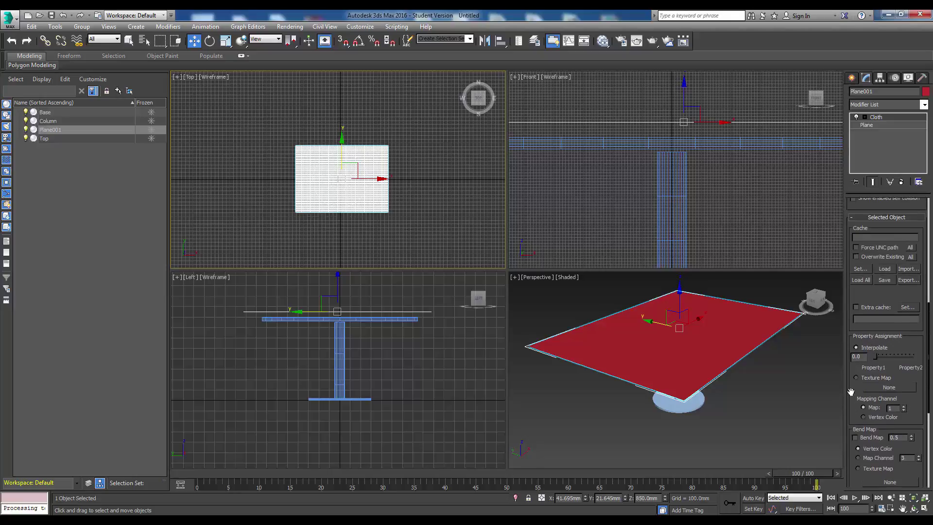
pyautogui.scroll(4, 873, 281)
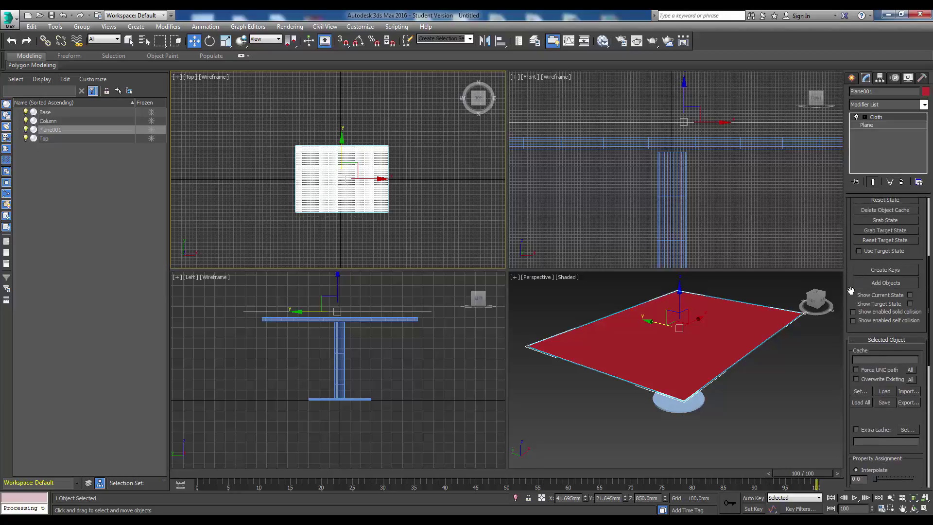
pyautogui.scroll(4, 850, 291)
pyautogui.scroll(1, 850, 295)
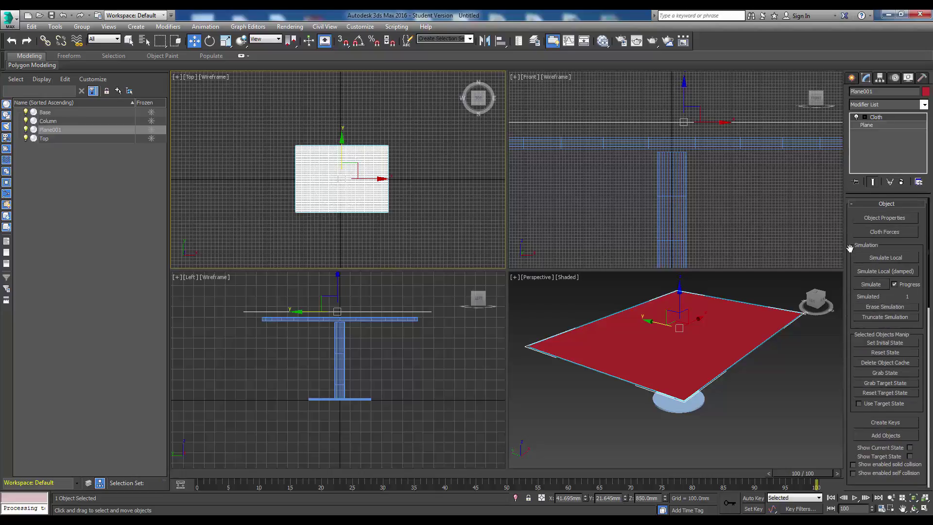
# Run the cloth simulation with progress display through frame 100, keeping the progress window clear of the viewports.
pyautogui.click(871, 285)
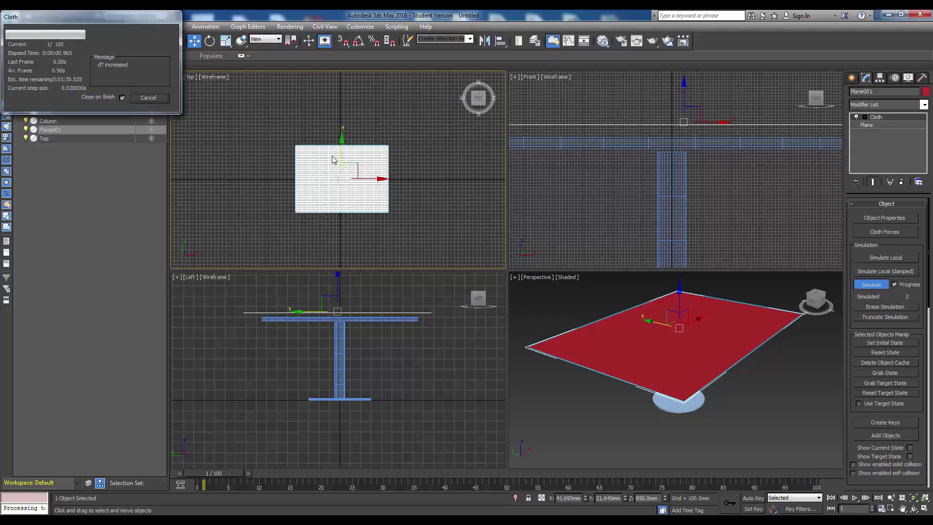
pyautogui.moveTo(90, 17); pyautogui.dragTo(258, 95)
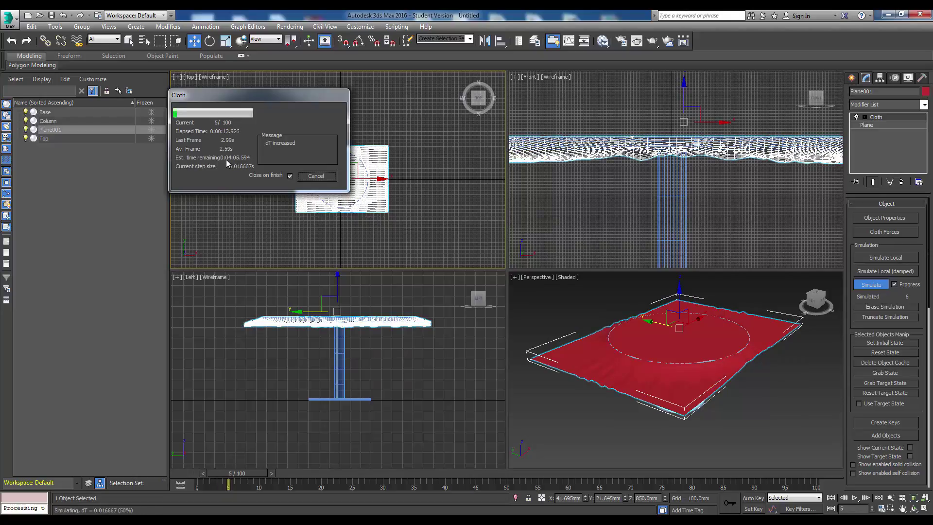
pyautogui.moveTo(260, 95); pyautogui.dragTo(159, 48)
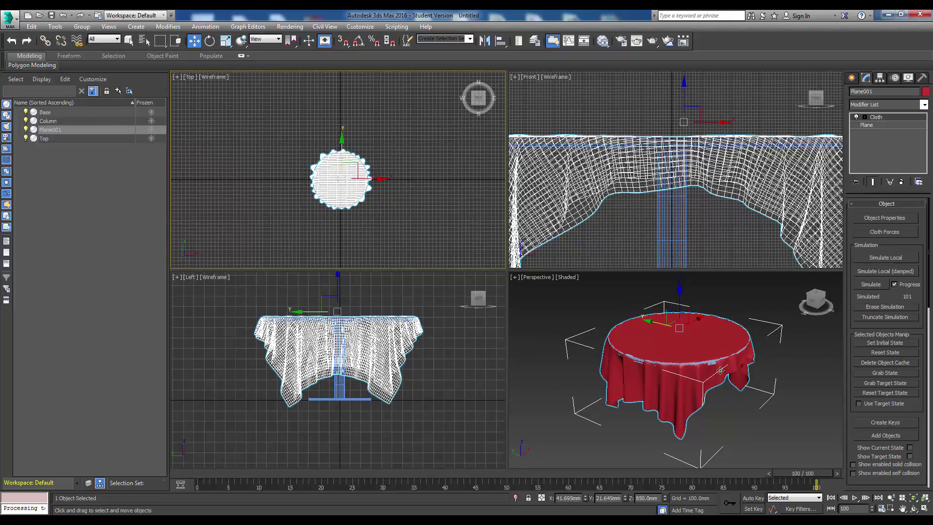
# Maximize the Perspective viewport and examine the draped tablecloth from several angles.
pyautogui.click(515, 280)
pyautogui.click(514, 277)
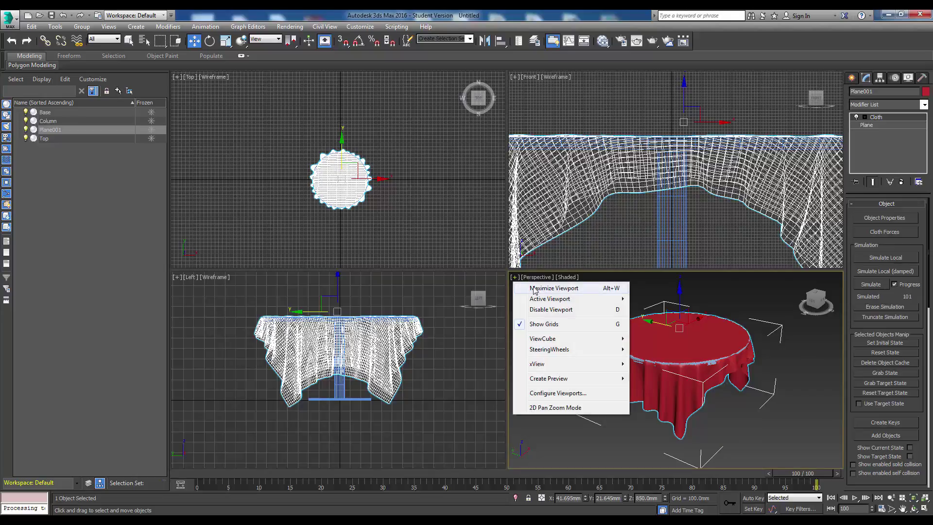
pyautogui.click(534, 287)
pyautogui.moveTo(534, 328); pyautogui.dragTo(596, 319, button='middle')
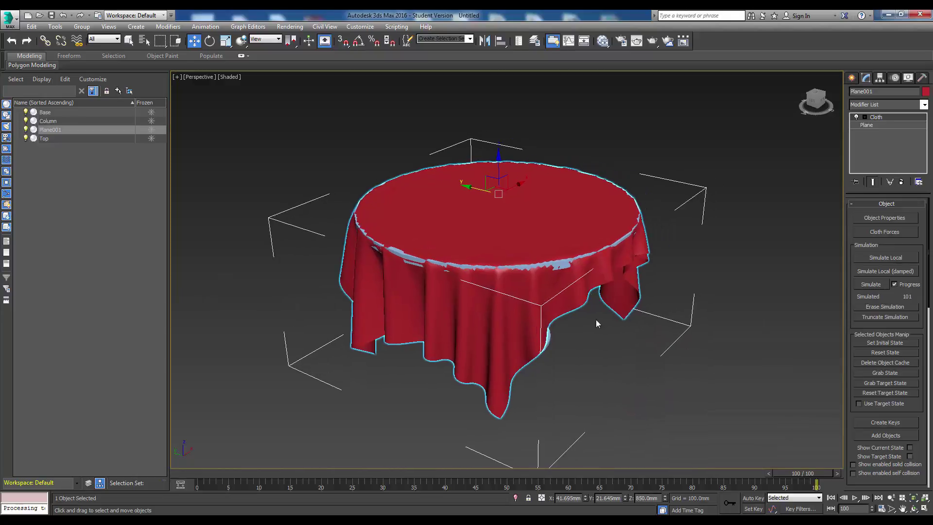
pyautogui.click(819, 99)
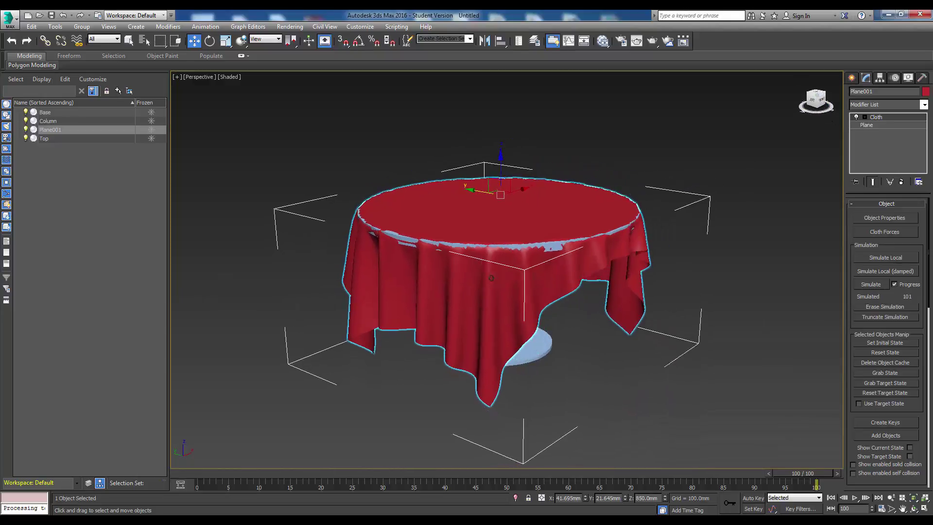
pyautogui.moveTo(491, 278)
pyautogui.keyDown('alt'); pyautogui.mouseDown(button='middle')
pyautogui.moveTo(529, 278)
pyautogui.moveTo(491, 278)
pyautogui.moveTo(491, 316)
pyautogui.moveTo(491, 250)
pyautogui.moveTo(498, 306)
pyautogui.moveTo(491, 281)
pyautogui.mouseUp(button='middle'); pyautogui.keyUp('alt')
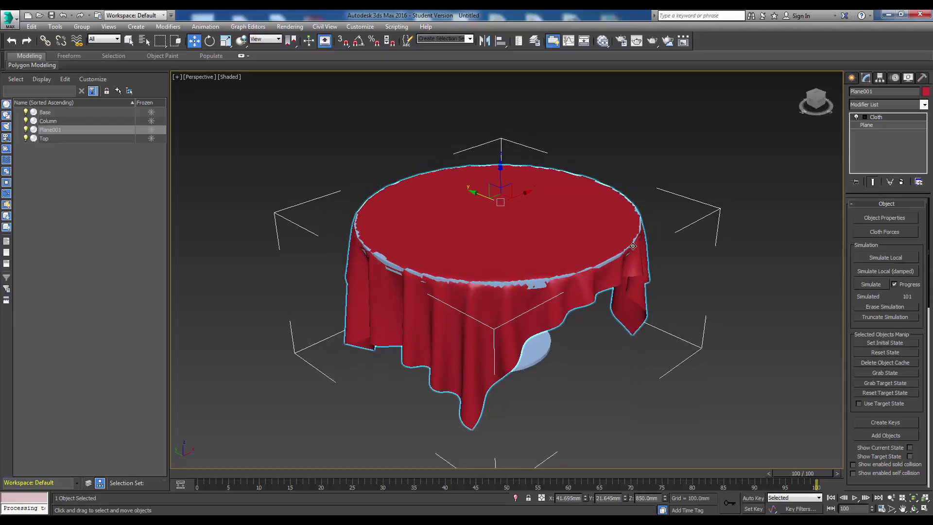
# Inspect the tabletop's rim up close to check how the cloth fits over its edge, selecting the Top object.
pyautogui.scroll(10, 636, 242)
pyautogui.moveTo(636, 241); pyautogui.dragTo(659, 214, button='middle')
pyautogui.scroll(5, 661, 220)
pyautogui.scroll(-5, 652, 214)
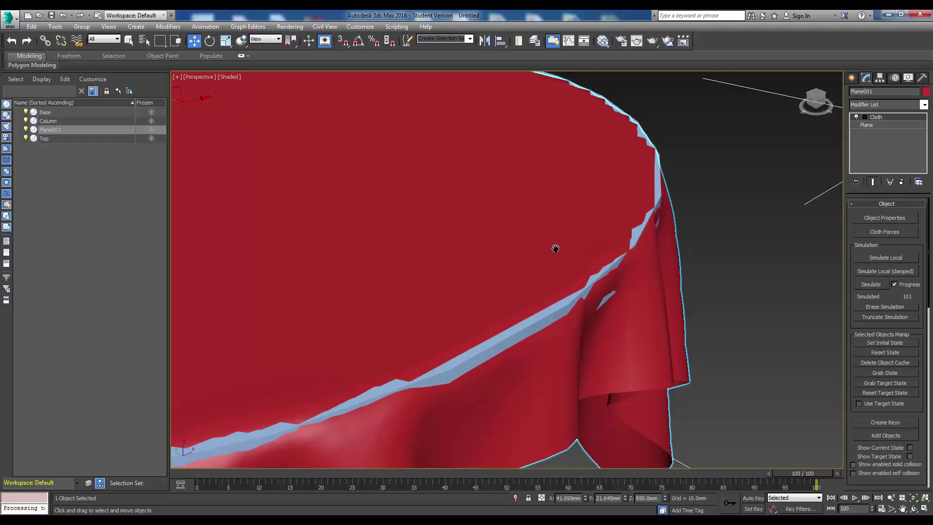
pyautogui.scroll(-10, 558, 244)
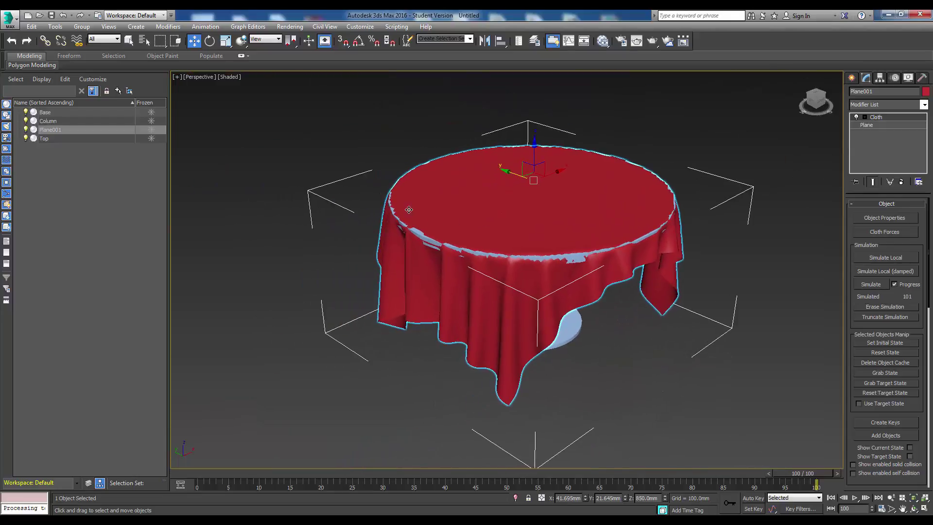
pyautogui.scroll(5, 410, 209)
pyautogui.scroll(5, 413, 212)
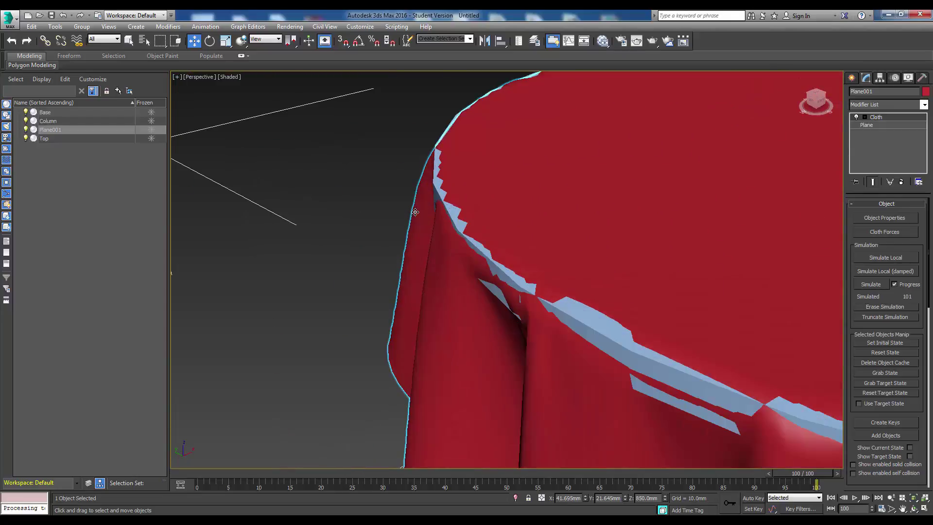
pyautogui.click(437, 193)
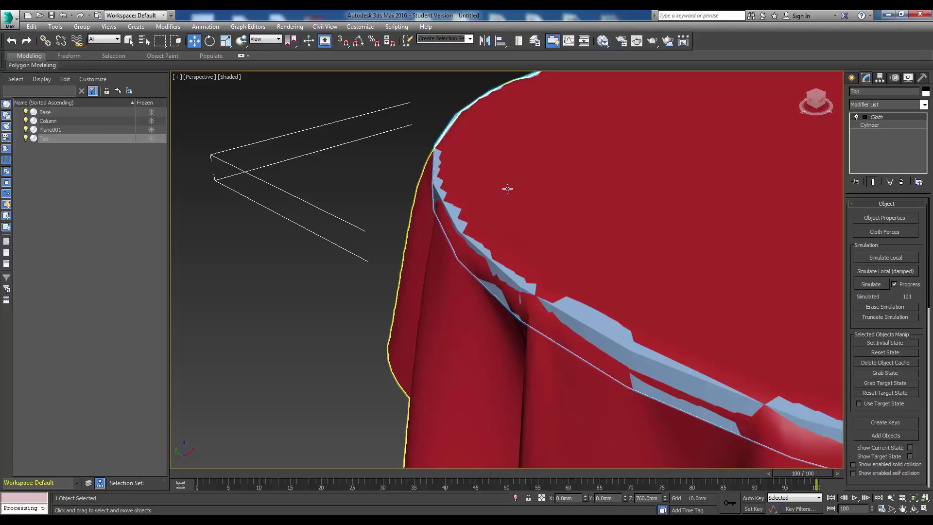
pyautogui.moveTo(506, 188); pyautogui.dragTo(468, 181, button='middle')
pyautogui.scroll(-10, 468, 181)
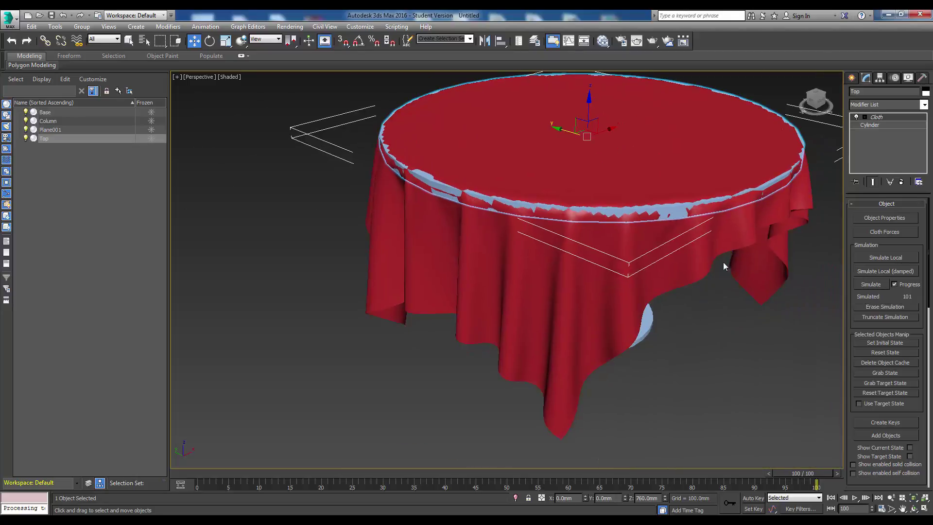
# Examine the table from underneath the cloth and restore the four-viewport layout.
pyautogui.click(818, 102)
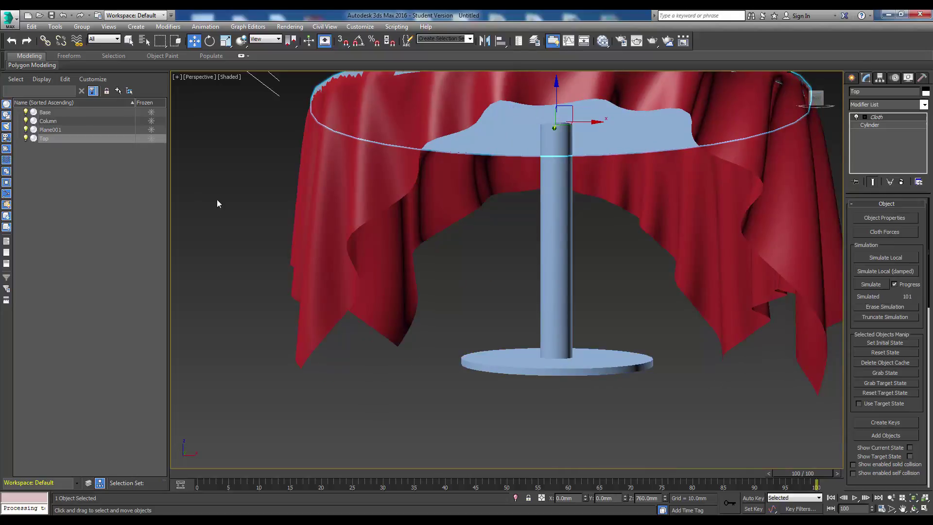
pyautogui.click(176, 78)
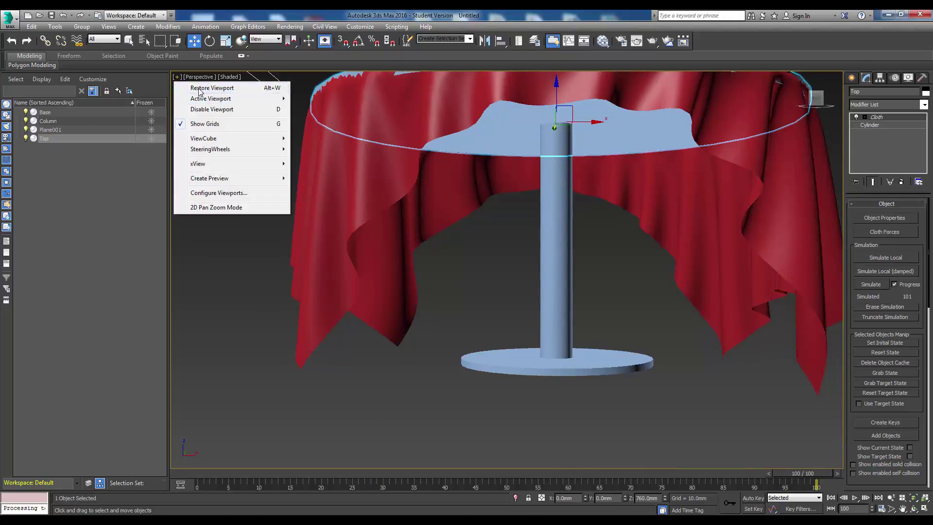
pyautogui.click(195, 87)
# Inspect how far the tablecloth's corners hang relative to the table base from the side, back and an angled view, finishing with nothing selected.
pyautogui.click(288, 402)
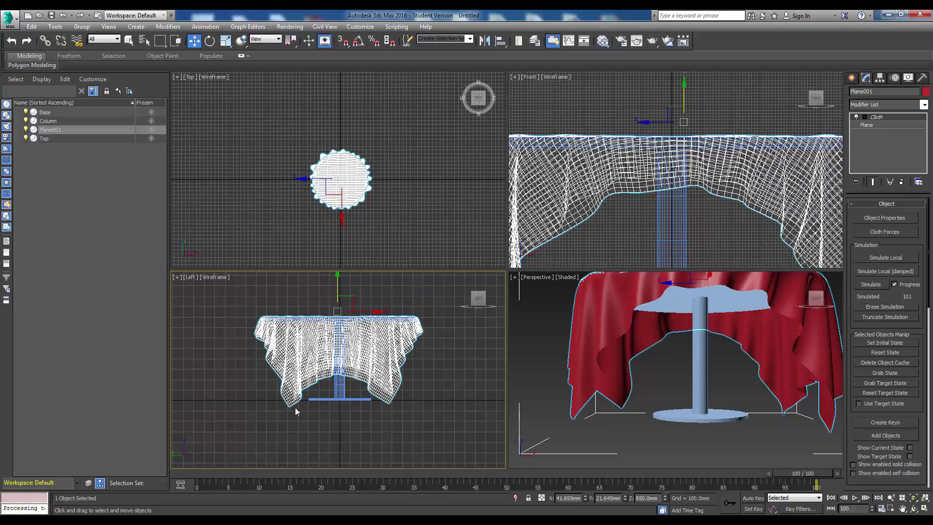
pyautogui.click(466, 298)
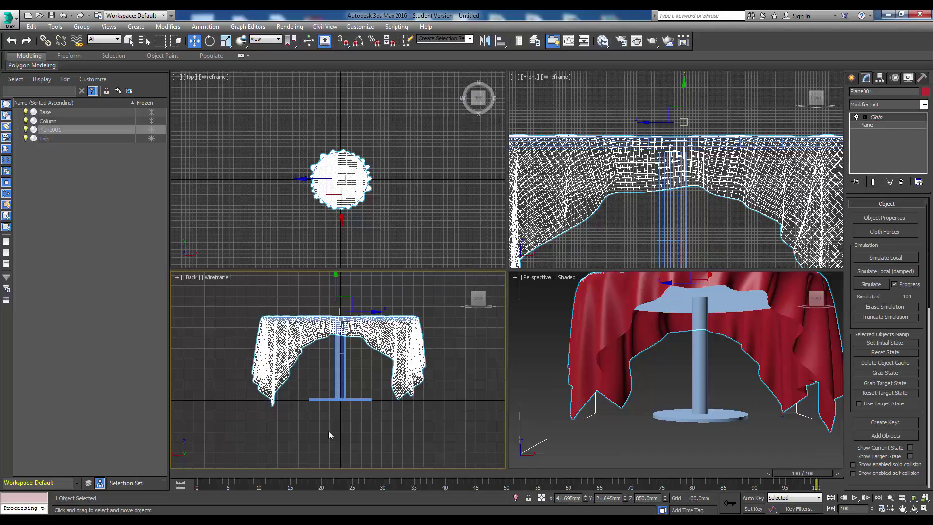
pyautogui.scroll(10, 402, 416)
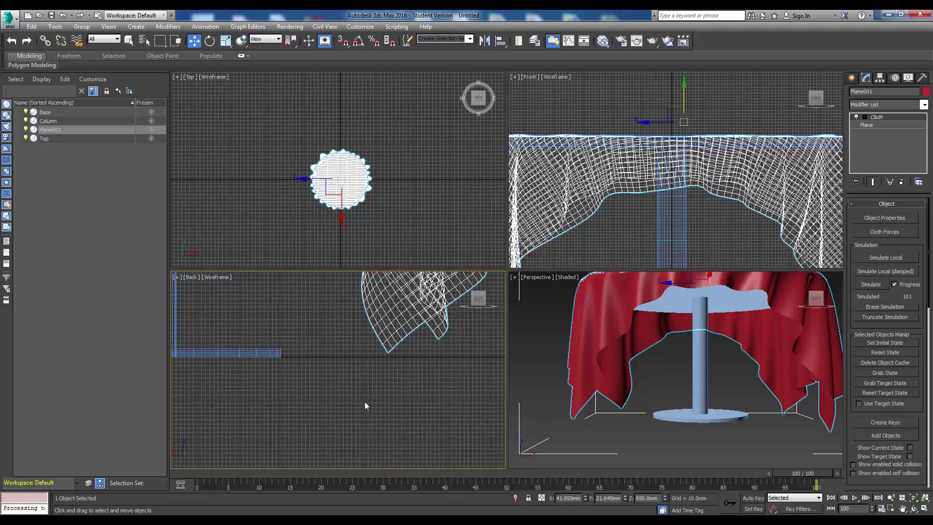
pyautogui.scroll(-3, 389, 399)
pyautogui.scroll(2, 402, 391)
pyautogui.scroll(4, 296, 386)
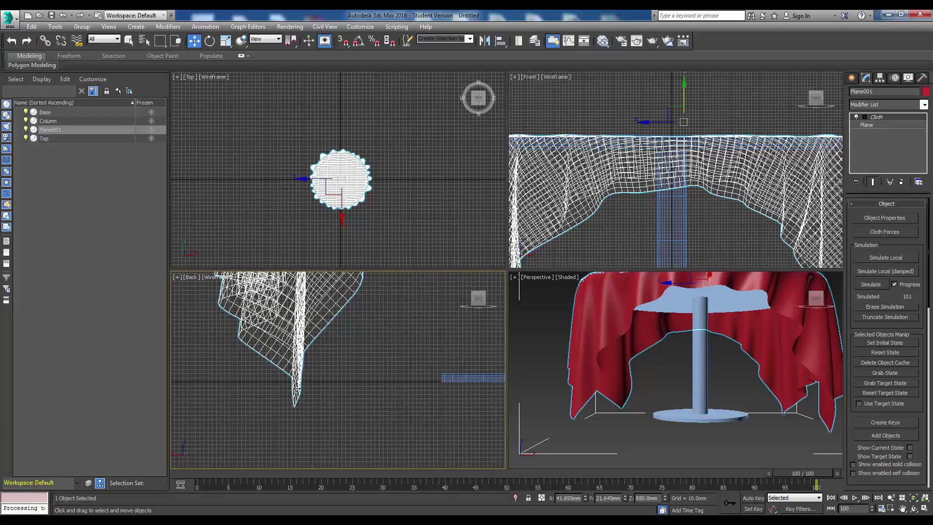
pyautogui.scroll(-8, 315, 396)
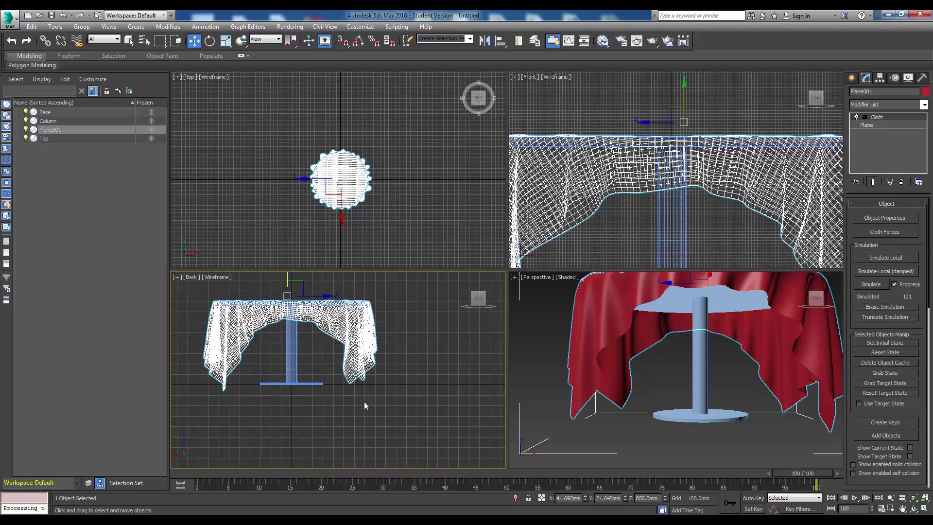
pyautogui.scroll(-3, 365, 411)
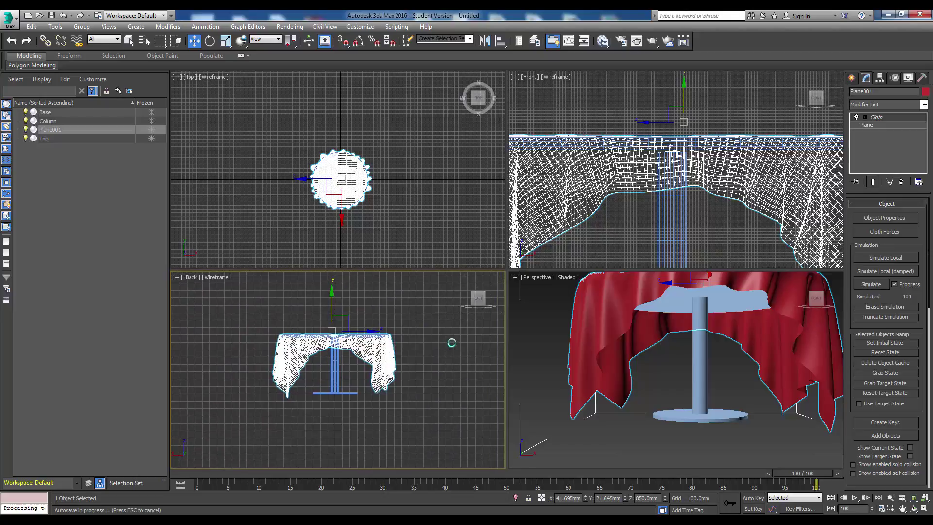
pyautogui.moveTo(483, 294); pyautogui.dragTo(484, 302)
pyautogui.click(485, 303)
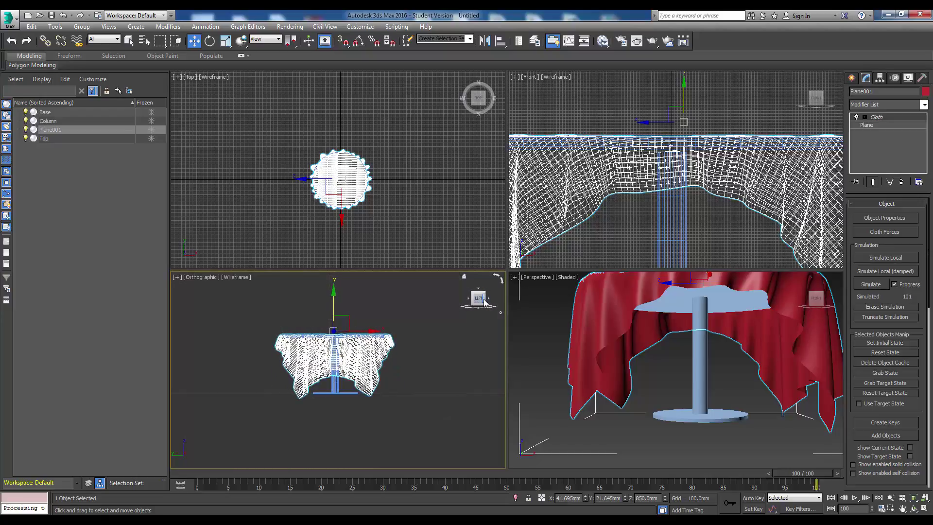
pyautogui.click(486, 300)
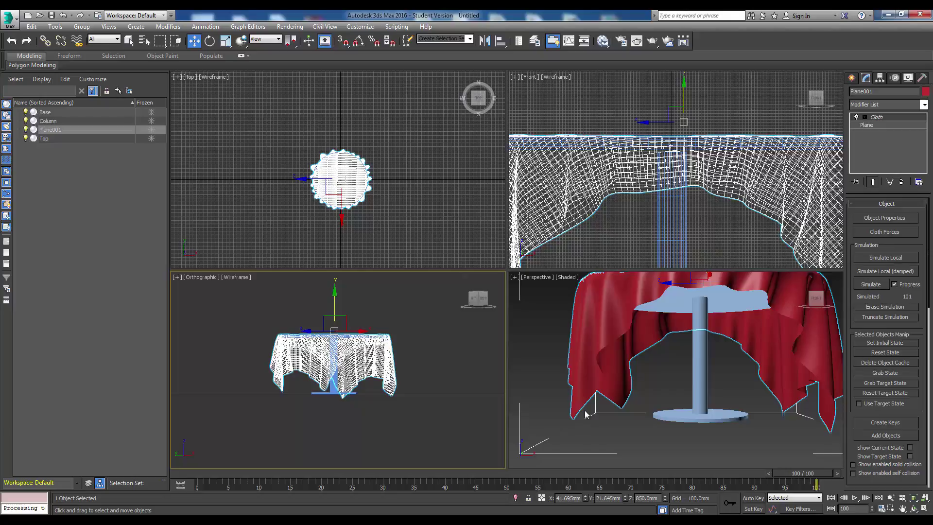
pyautogui.click(450, 394)
pyautogui.scroll(-3, 450, 395)
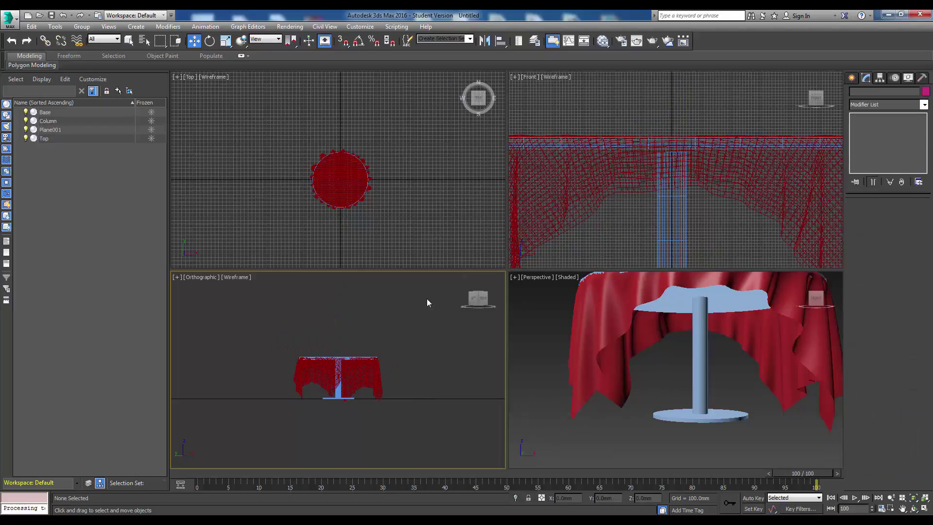
# Add a Shell modifier to the tablecloth plane and set its Outer Amount to 2 mm.
pyautogui.click(611, 336)
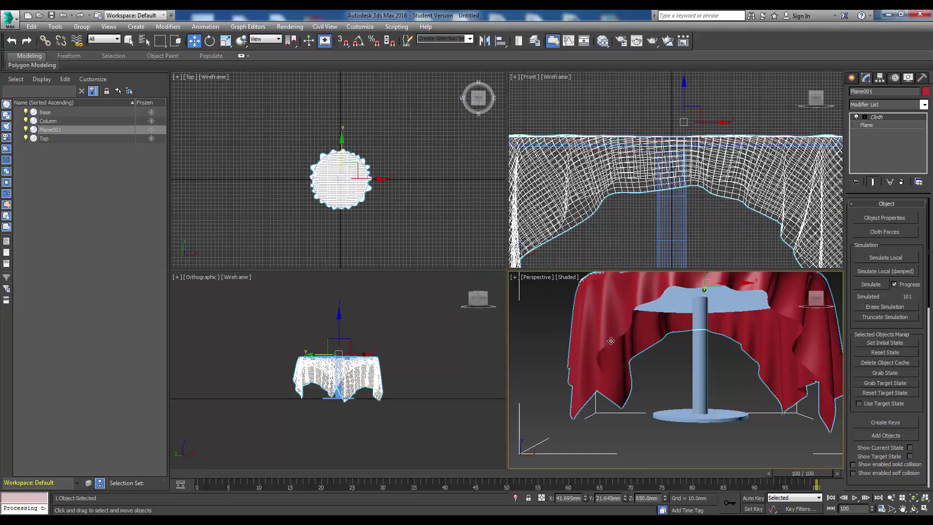
pyautogui.click(923, 105)
pyautogui.scroll(-5, 922, 238)
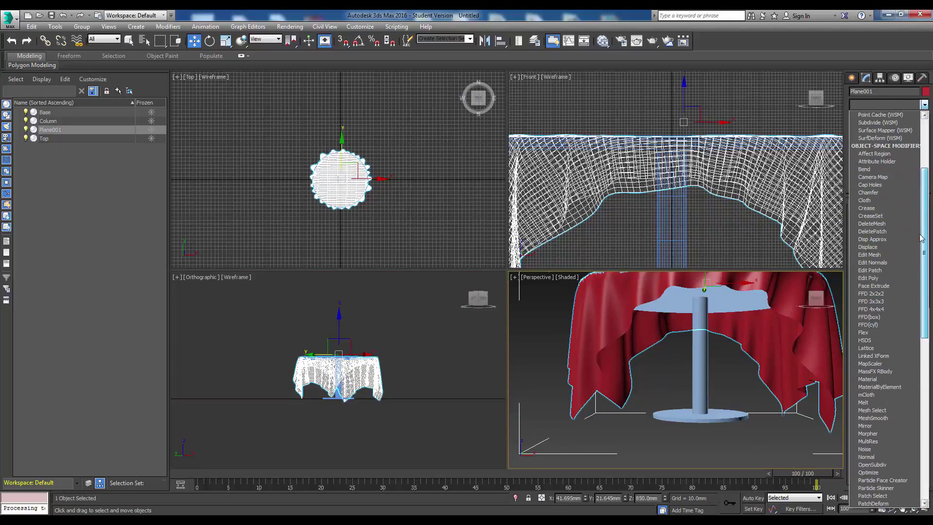
pyautogui.scroll(-10, 921, 238)
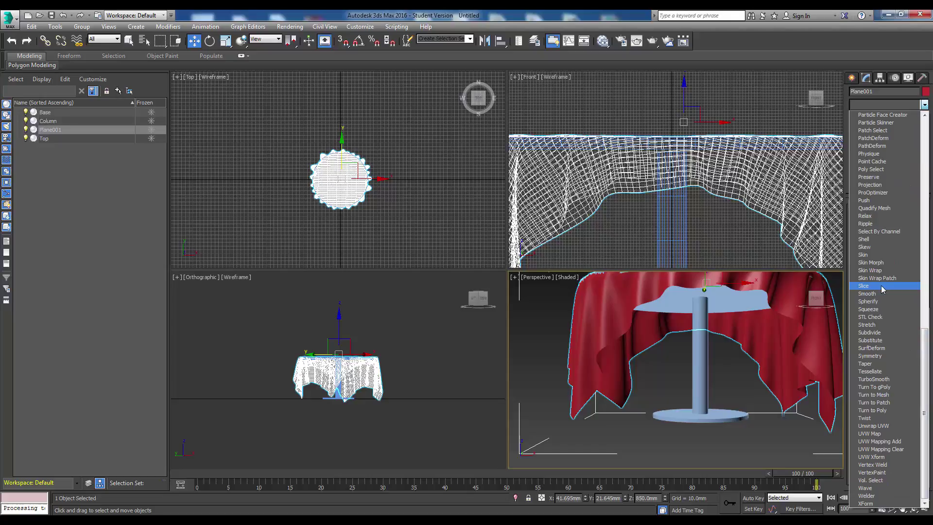
pyautogui.click(878, 240)
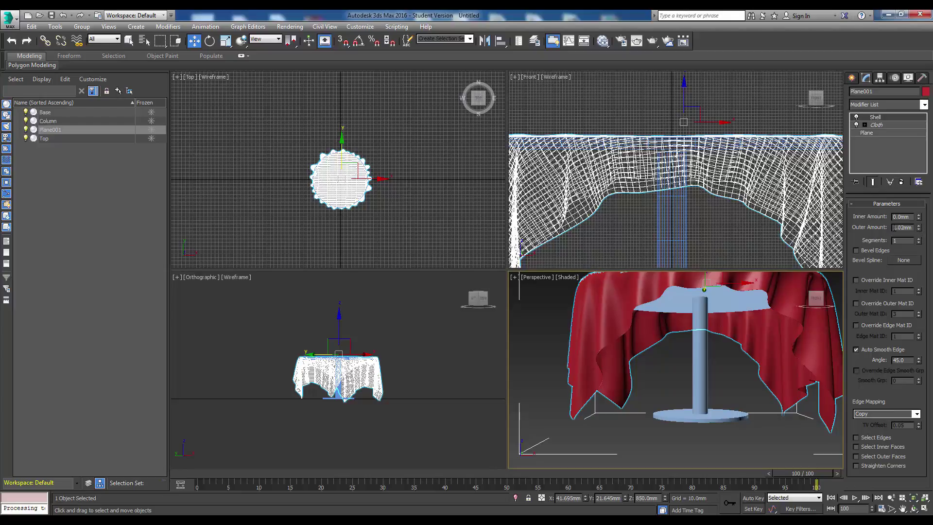
pyautogui.write('2')
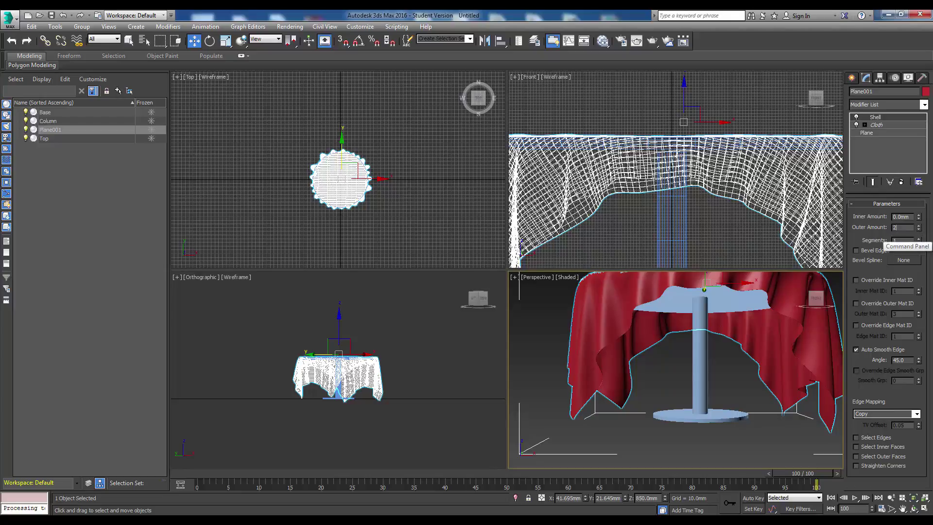
pyautogui.press('Return')
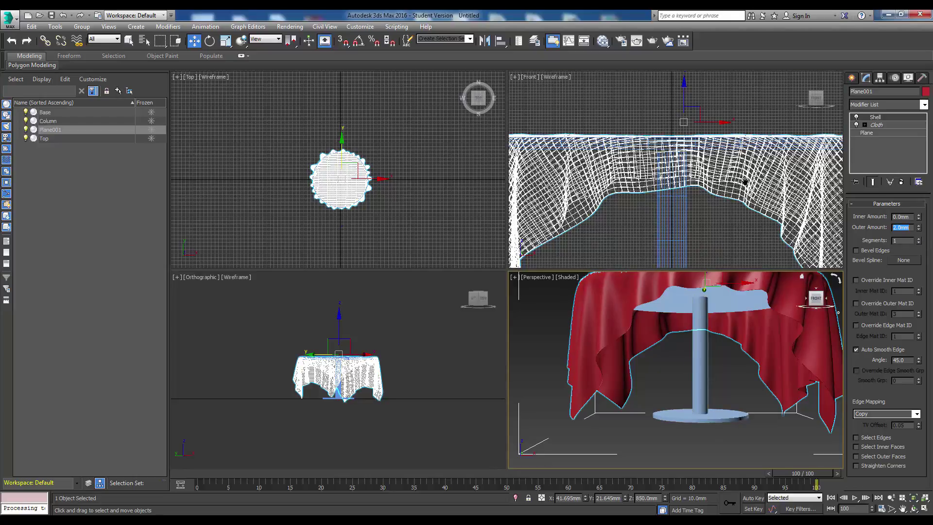
# Inspect the tablecloth's thickness along its folds and hem, first in the Front view and then in a maximized Perspective viewport.
pyautogui.scroll(8, 729, 195)
pyautogui.scroll(-2, 726, 199)
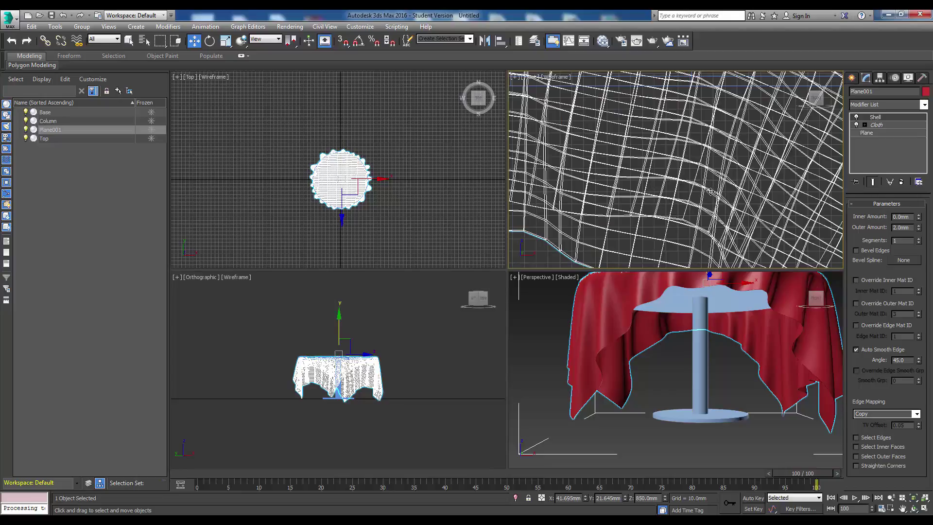
pyautogui.scroll(-2, 641, 196)
pyautogui.click(665, 358)
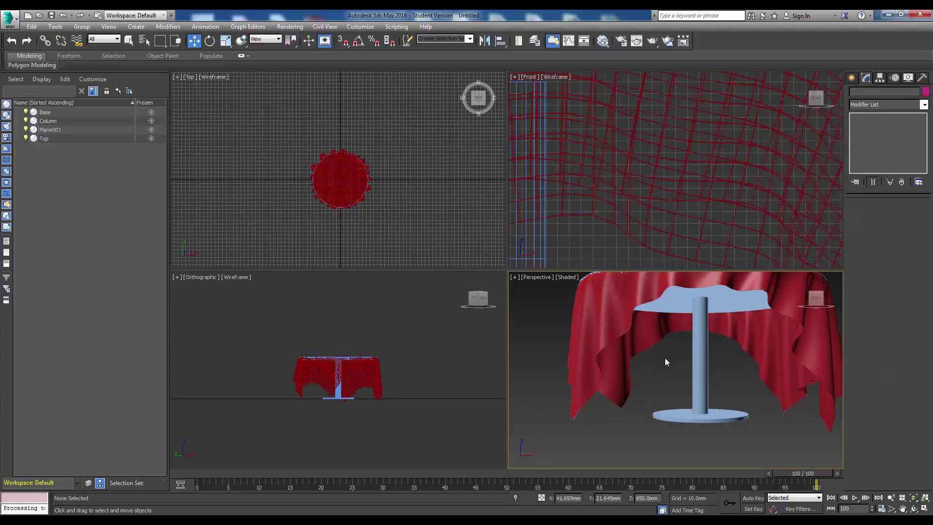
pyautogui.click(515, 279)
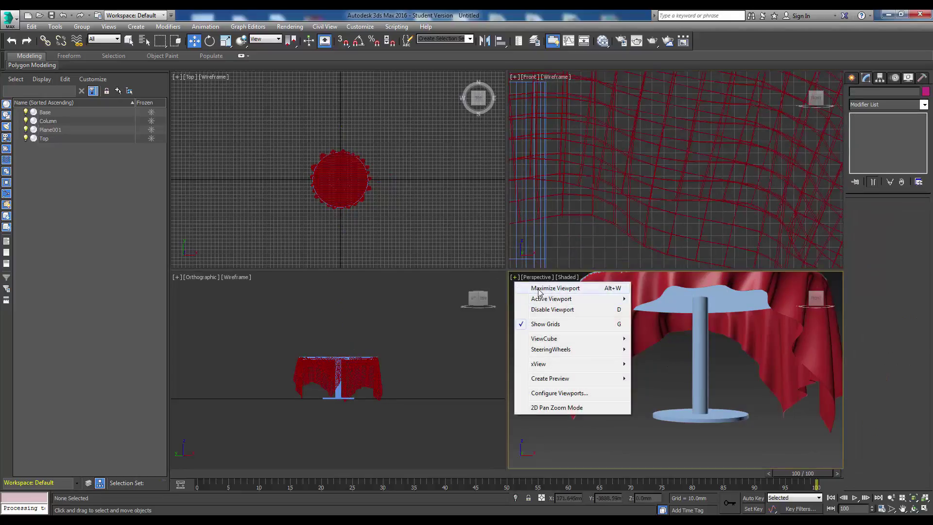
pyautogui.click(532, 287)
pyautogui.scroll(10, 371, 240)
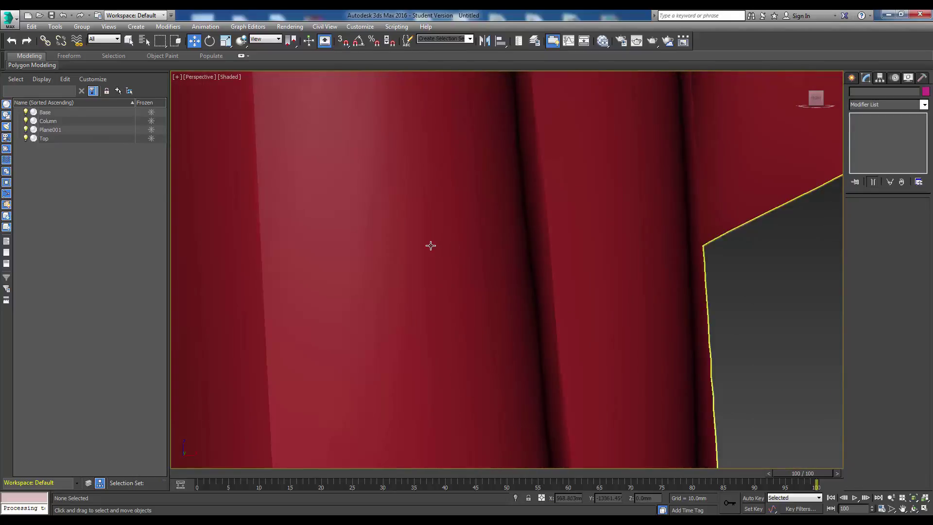
pyautogui.scroll(-3, 431, 245)
pyautogui.moveTo(358, 243); pyautogui.dragTo(475, 237, button='middle')
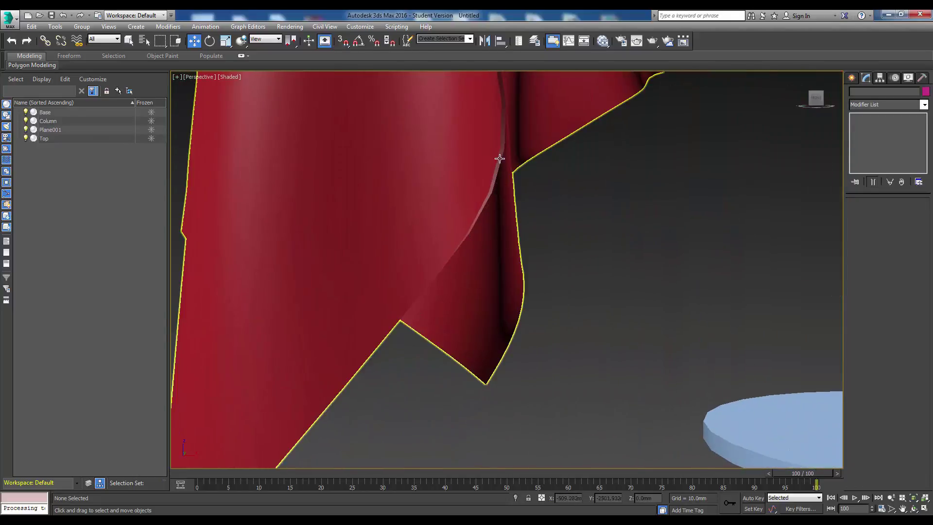
pyautogui.moveTo(497, 152); pyautogui.dragTo(442, 231, button='middle')
pyautogui.scroll(3, 443, 227)
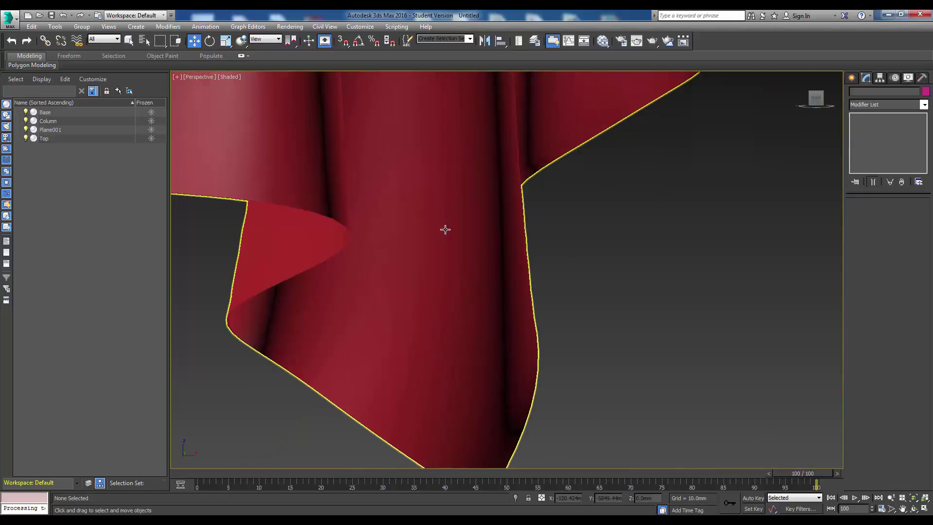
pyautogui.moveTo(357, 237); pyautogui.dragTo(454, 242, button='middle')
pyautogui.scroll(4, 500, 260)
pyautogui.scroll(-2, 448, 246)
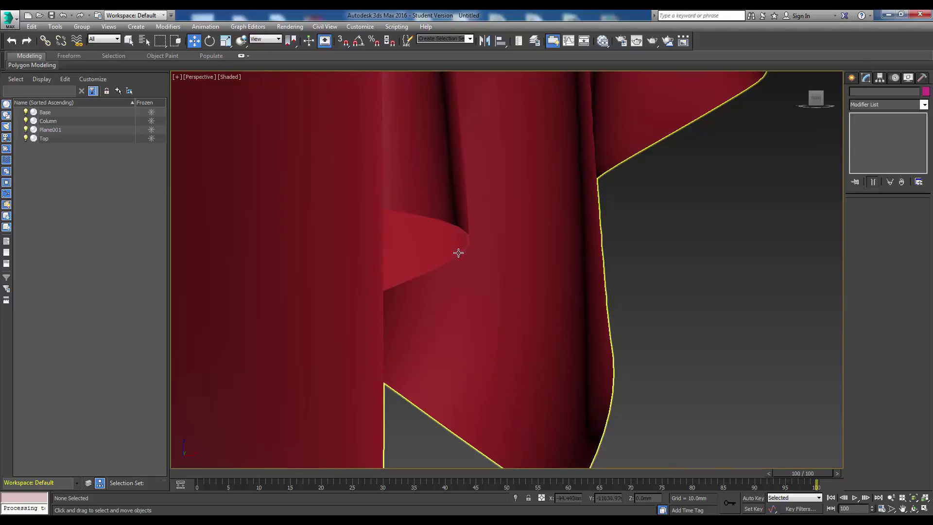
pyautogui.scroll(-10, 479, 267)
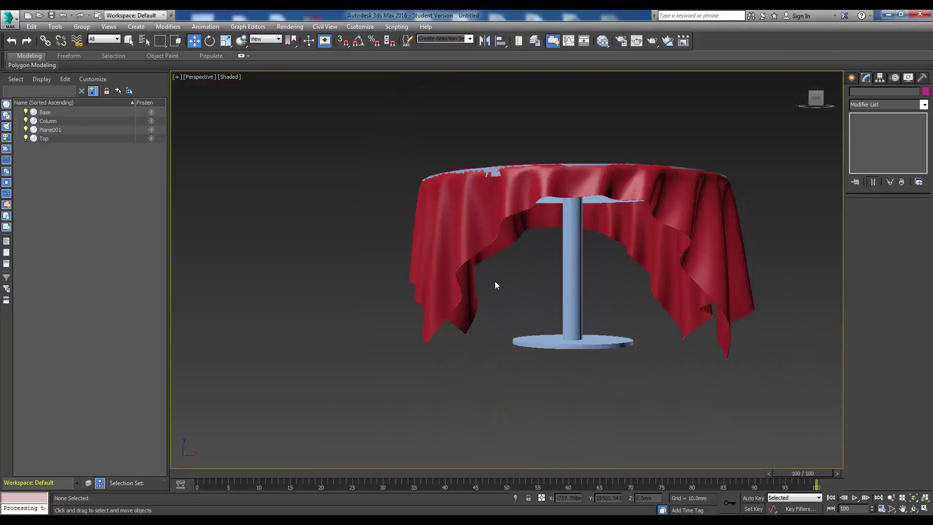
# Convert the tablecloth plane to an Editable Poly and deselect it.
pyautogui.keyDown('alt'); pyautogui.moveTo(583, 238); pyautogui.dragTo(500, 295, button='middle'); pyautogui.keyUp('alt')
pyautogui.moveTo(585, 208); pyautogui.dragTo(600, 210, button='middle')
pyautogui.scroll(4, 495, 251)
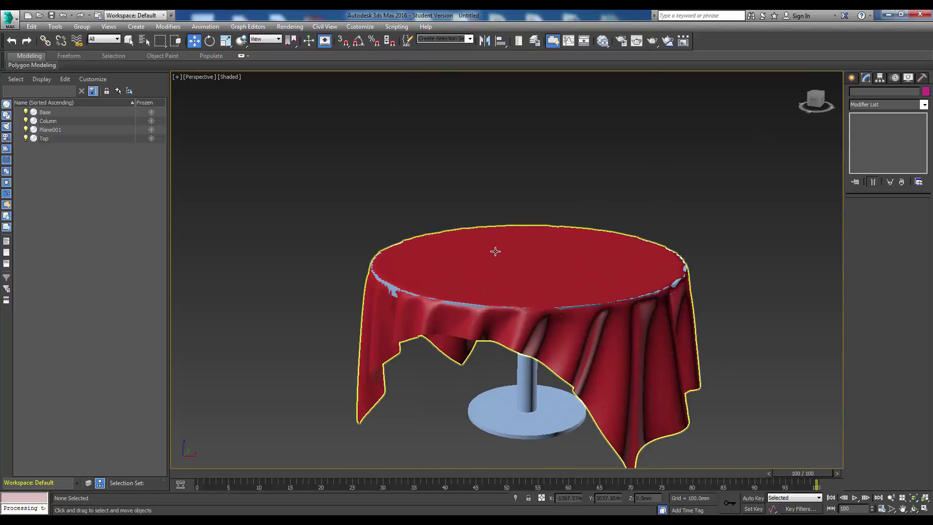
pyautogui.moveTo(447, 265); pyautogui.dragTo(389, 109, button='middle')
pyautogui.scroll(5, 456, 283)
pyautogui.click(392, 342)
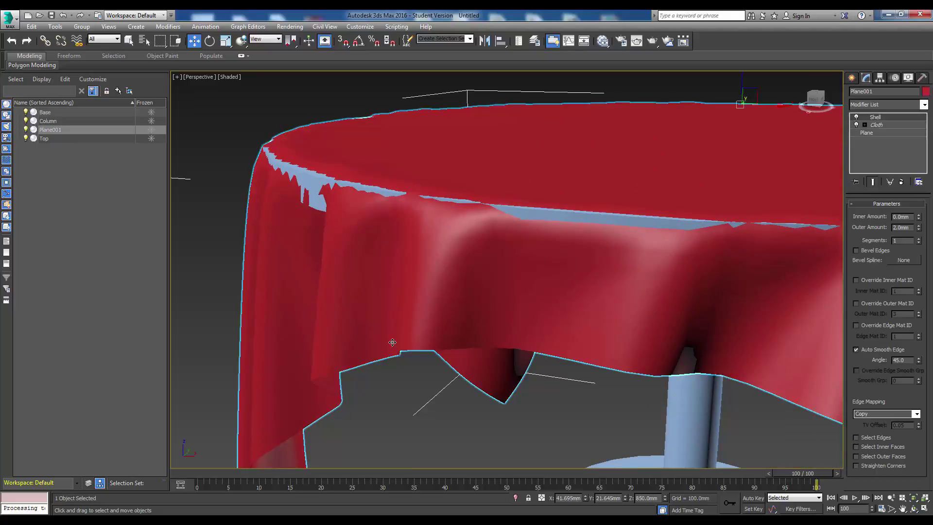
pyautogui.rightClick(394, 341)
pyautogui.moveTo(417, 437)
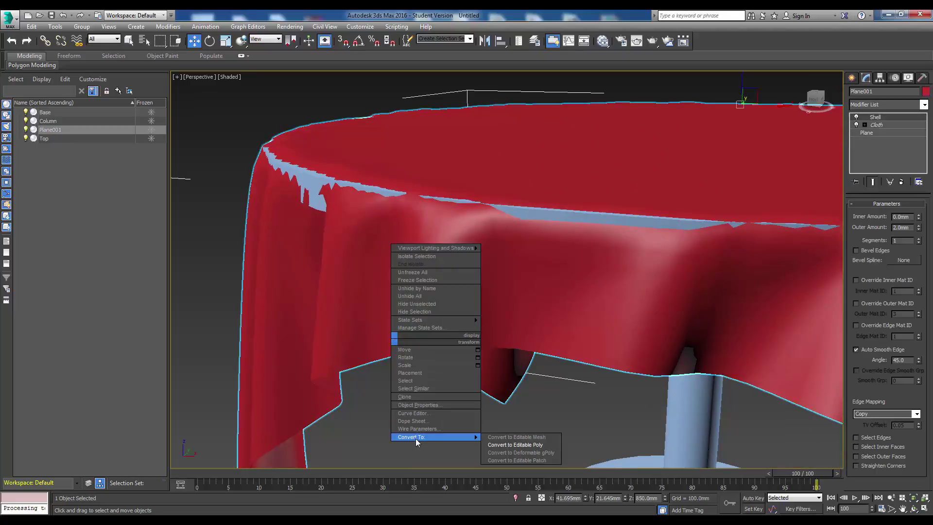
pyautogui.click(517, 445)
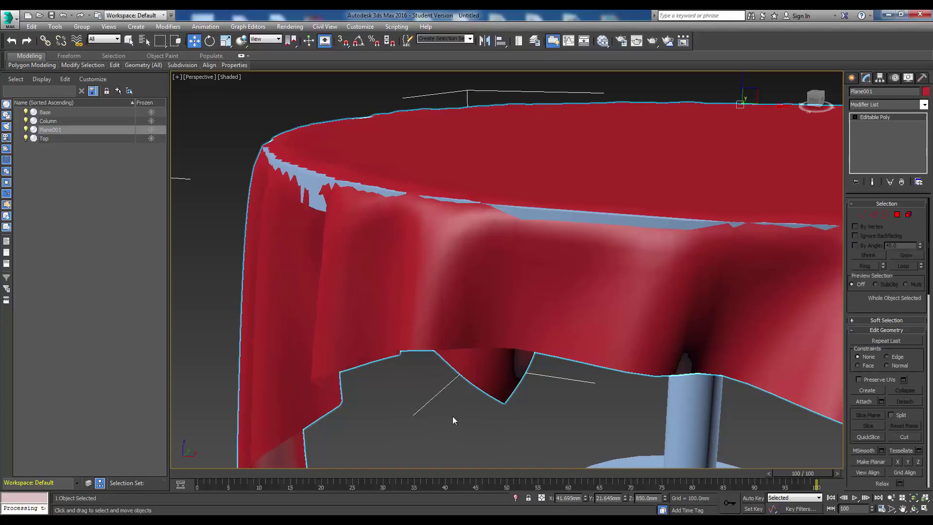
pyautogui.click(487, 440)
# Select the Top object, start the standard Cylinder primitive and frame the whole tabletop in view.
pyautogui.click(268, 240)
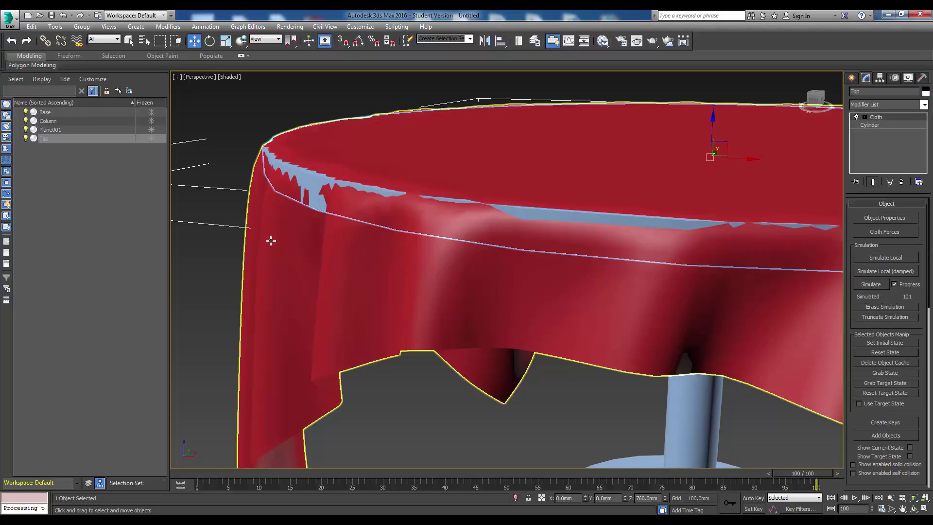
pyautogui.click(851, 78)
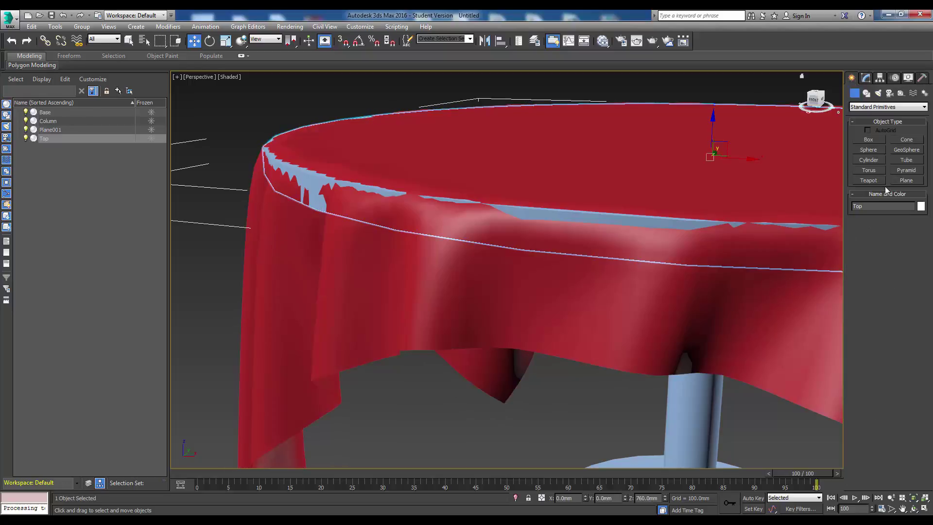
pyautogui.click(867, 159)
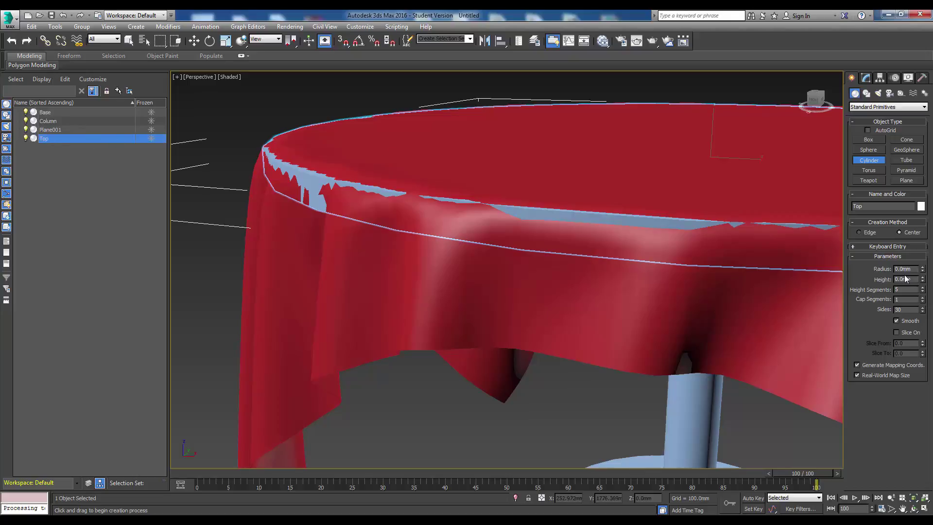
pyautogui.scroll(-5, 782, 386)
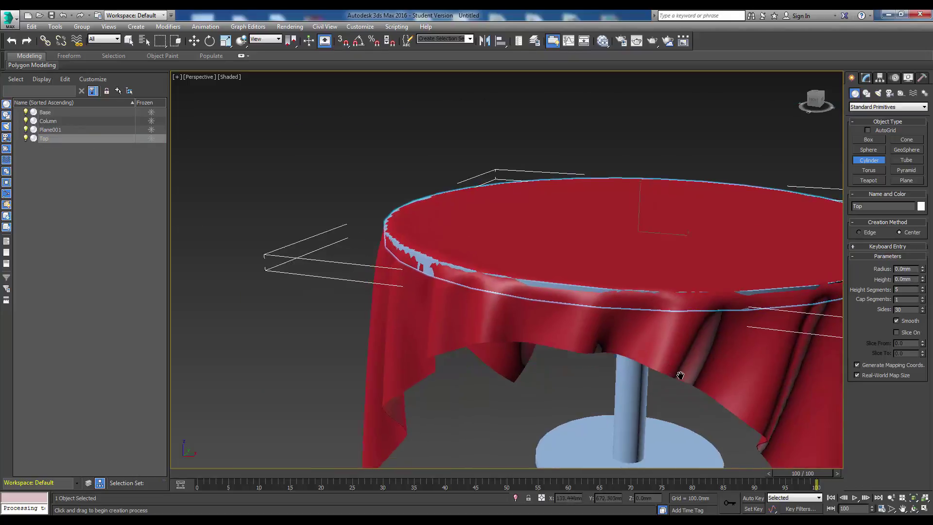
pyautogui.keyDown('alt'); pyautogui.moveTo(783, 383); pyautogui.dragTo(808, 380, button='middle'); pyautogui.keyUp('alt')
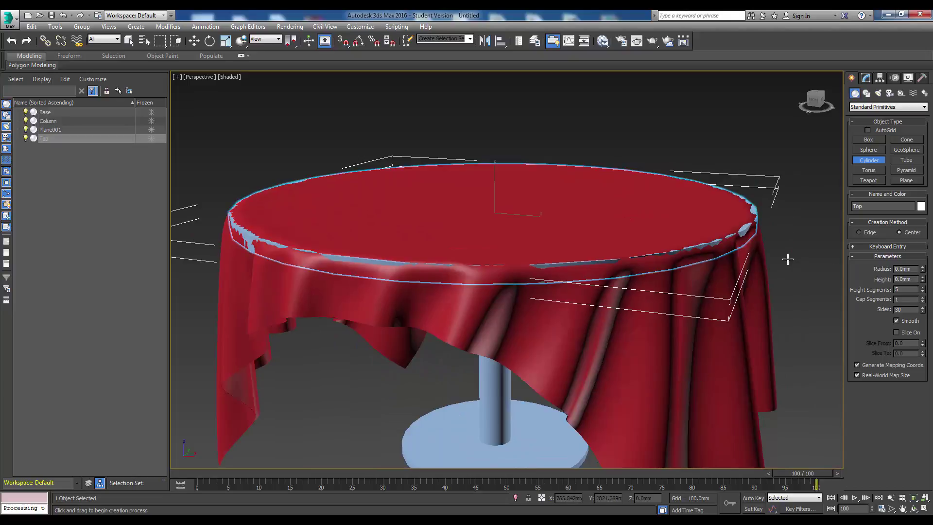